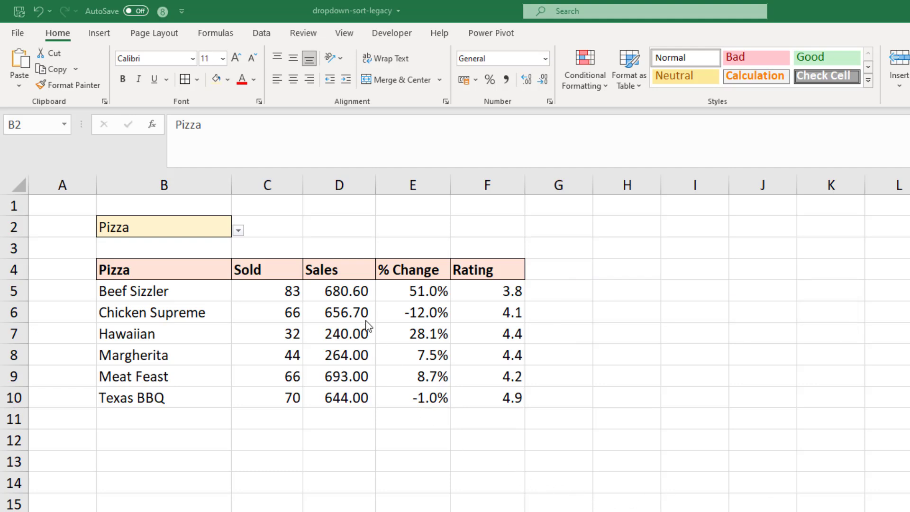
Choose Rating in the sort dropdown in B2 and review its list of options.
left_click(240, 231)
left_click(213, 297)
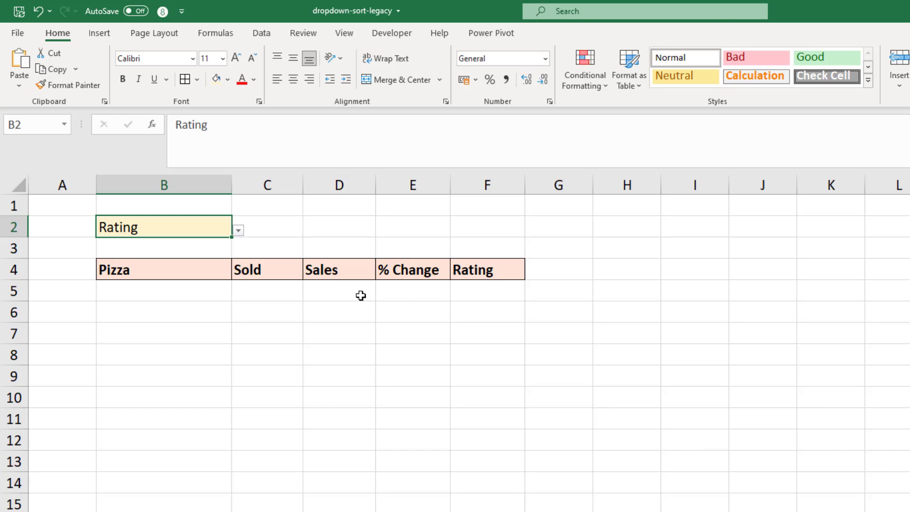
left_click(237, 230)
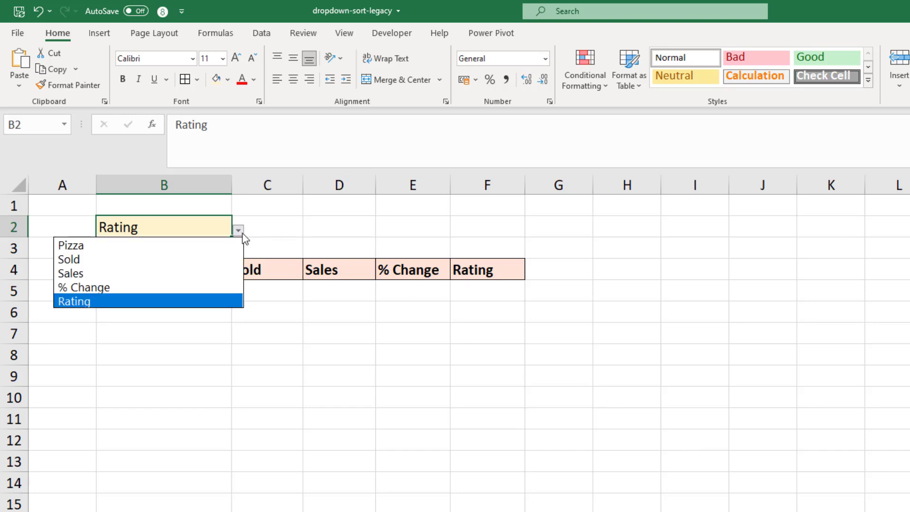
left_click(242, 234)
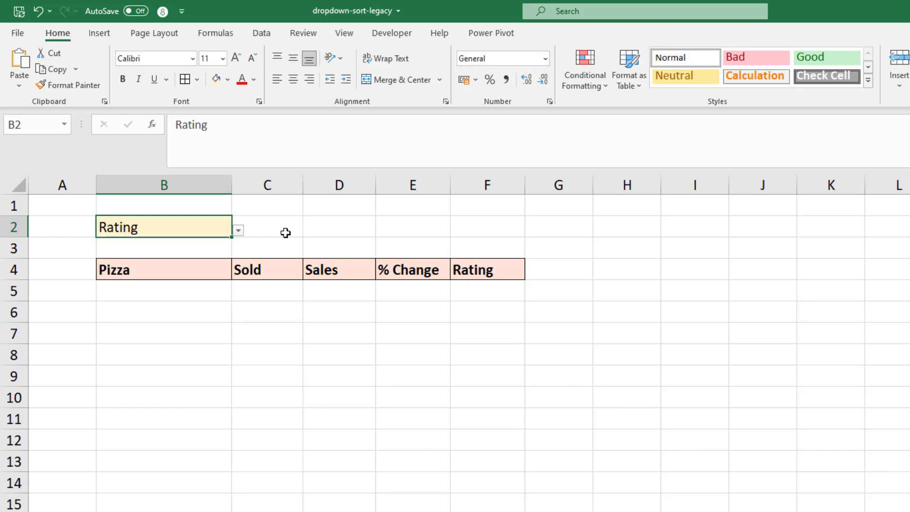
left_click_drag(228, 292, 465, 391)
left_click(398, 309)
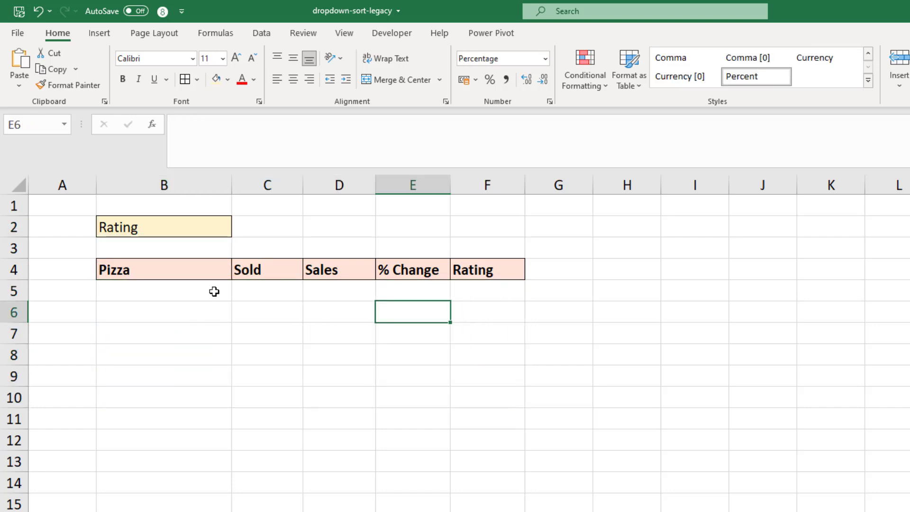
left_click(212, 290)
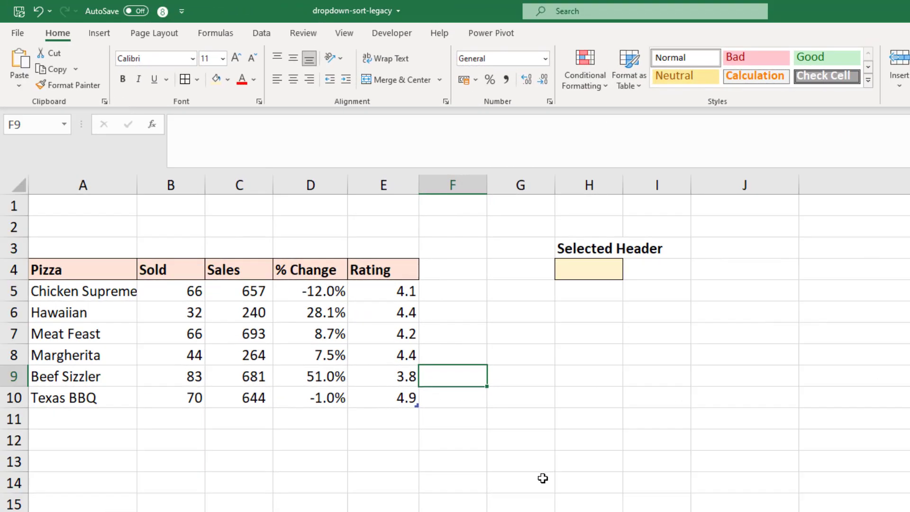
Start a MATCH formula in H4 below Selected Header, with Report!B2 as the lookup value.
left_click(619, 455)
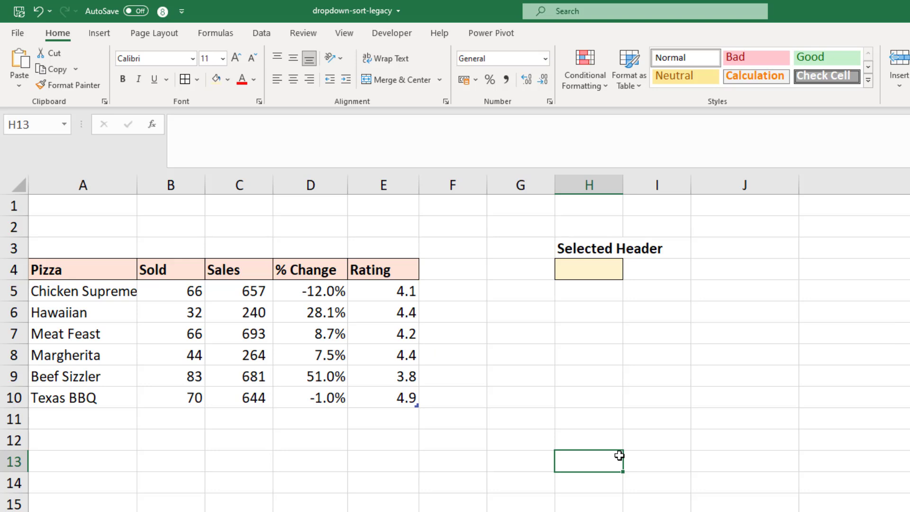
left_click(602, 265)
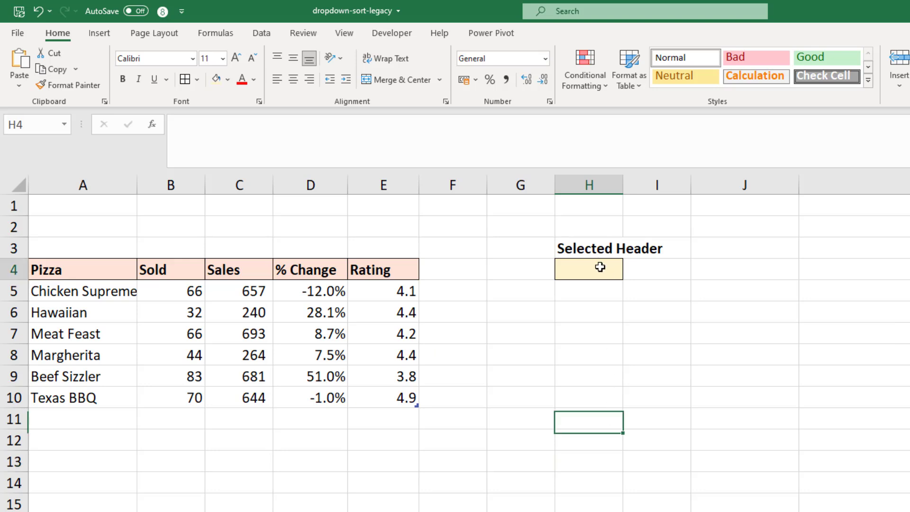
key("F2")
type("=match(")
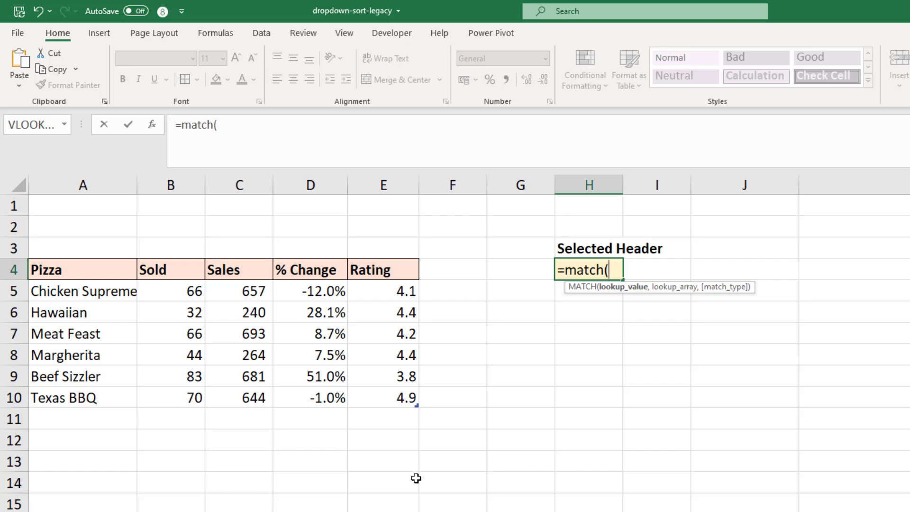
left_click(145, 509)
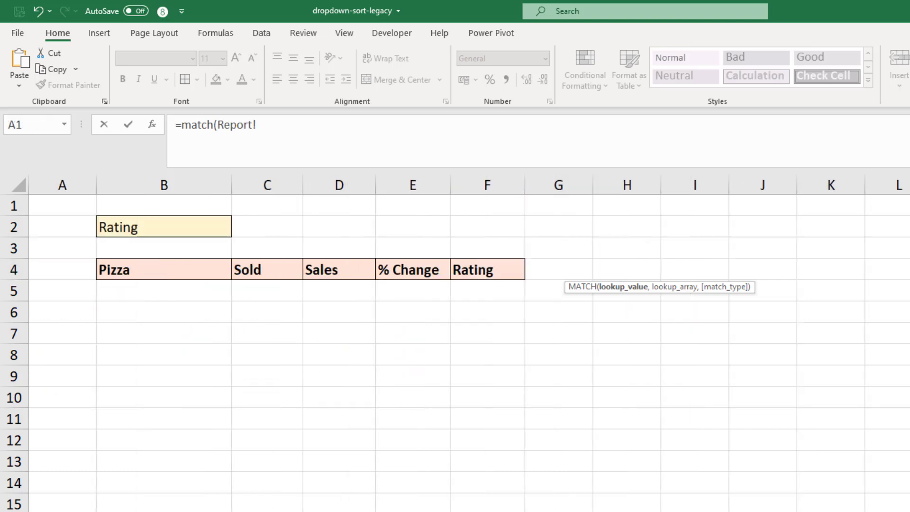
left_click(160, 233)
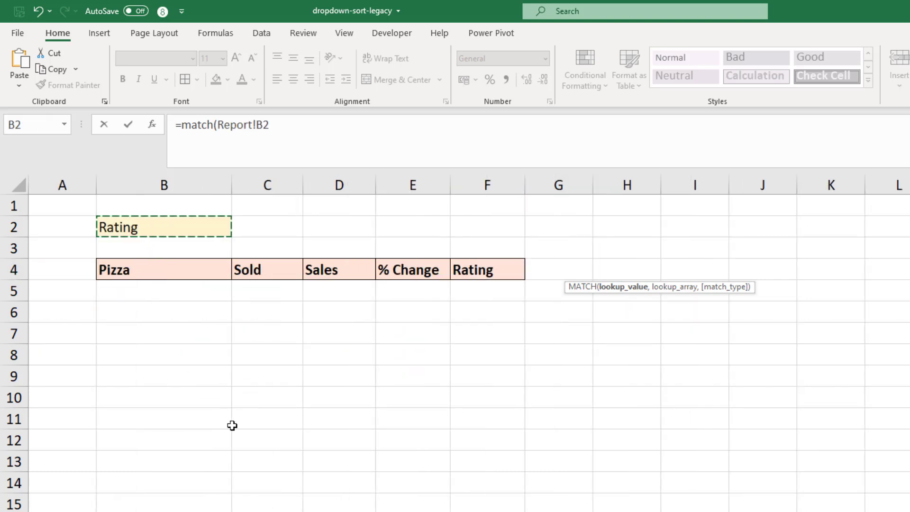
type(",")
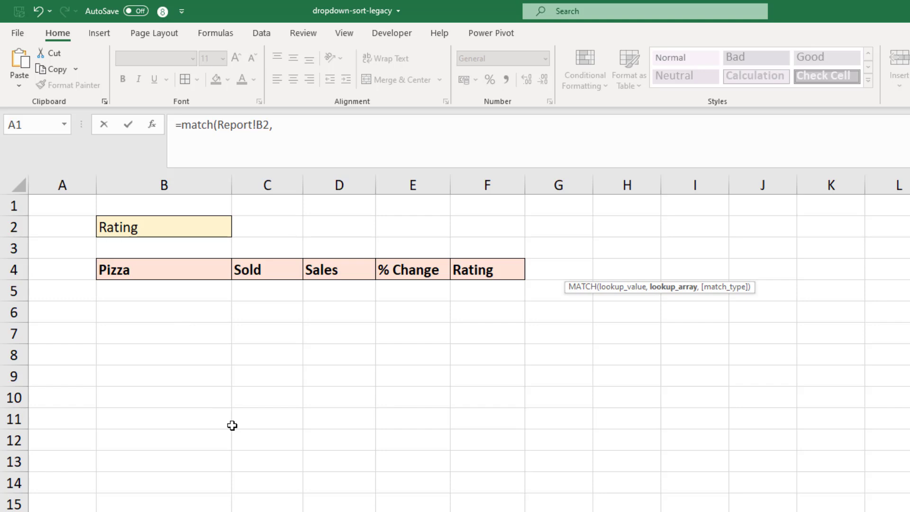
Complete the MATCH formula with tblPizza[#Headers] as the lookup array and 0 for an exact match.
type("tbl")
key("Tab")
type("[")
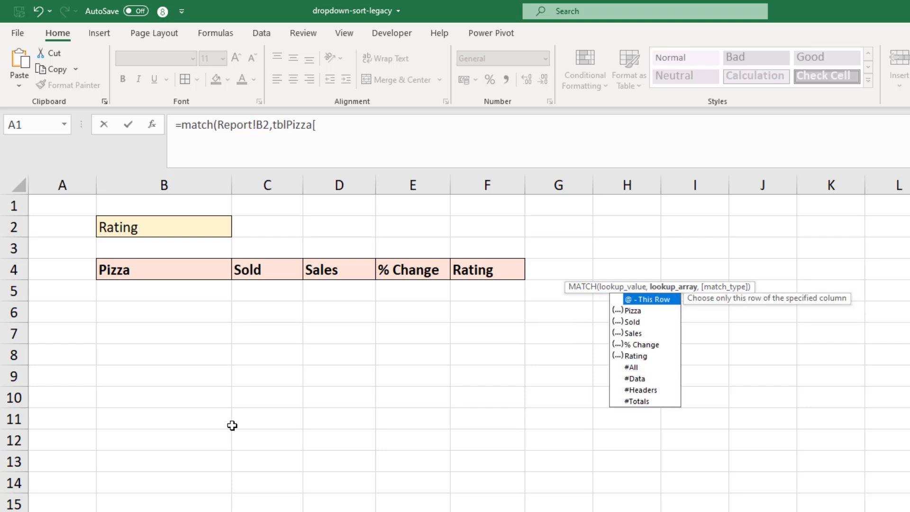
key("Down")
key("Down")
key("Down")
key("Down")
key("Down")
key("Down")
key("Down")
key("Down")
key("Tab")
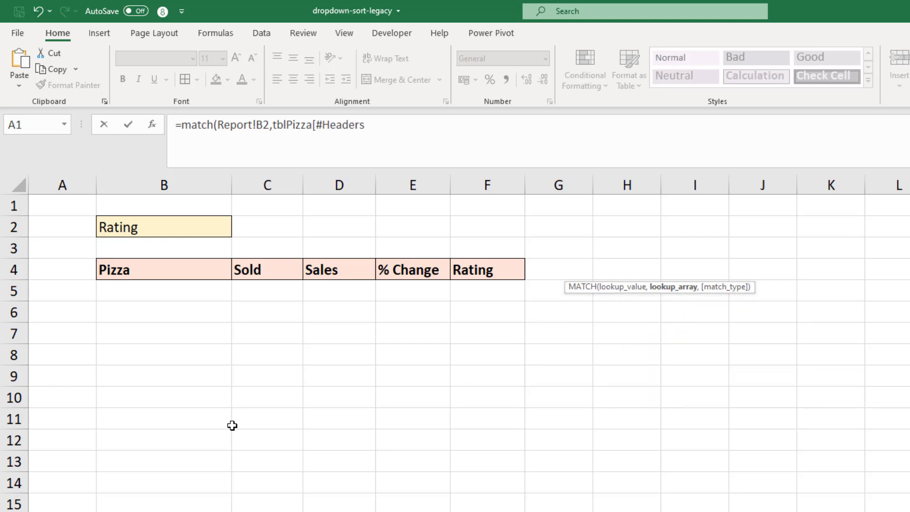
type("],0")
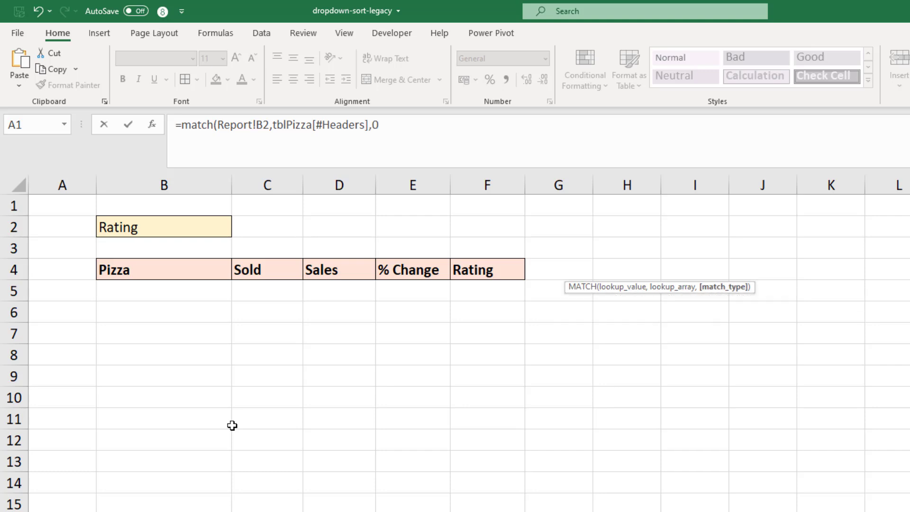
type(")")
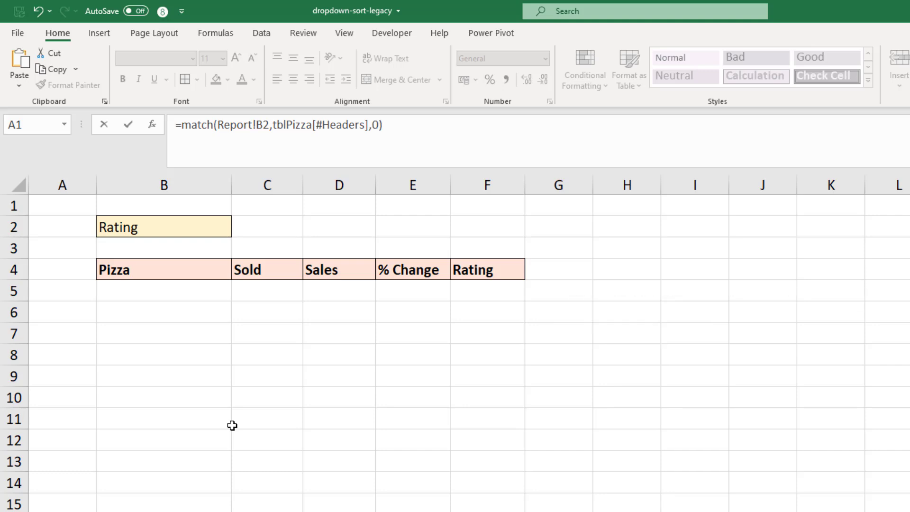
key("Return")
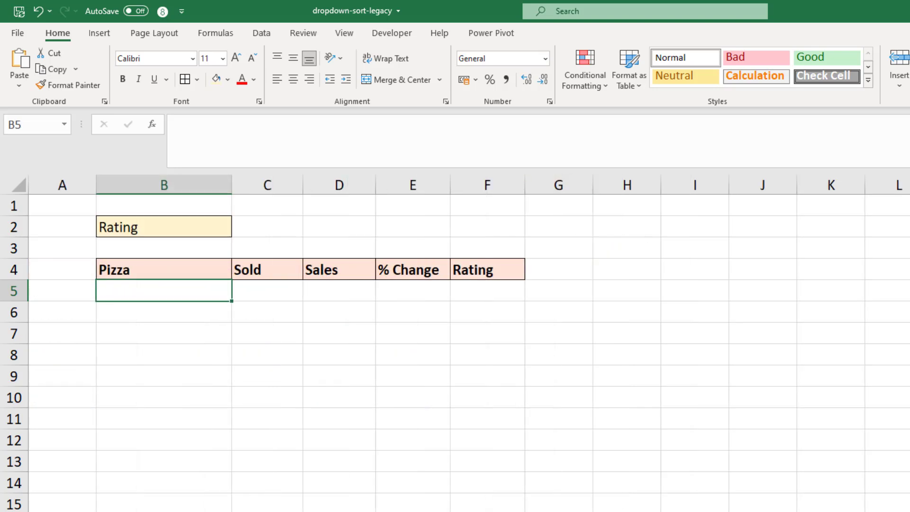
Choose Sales in the sort dropdown in cell B2 of the Report sheet.
left_click(211, 227)
left_click(239, 231)
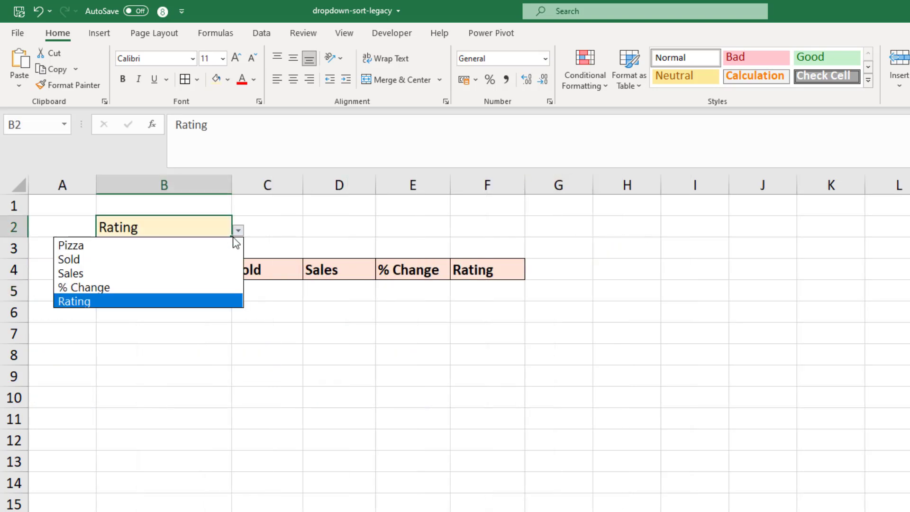
left_click(217, 273)
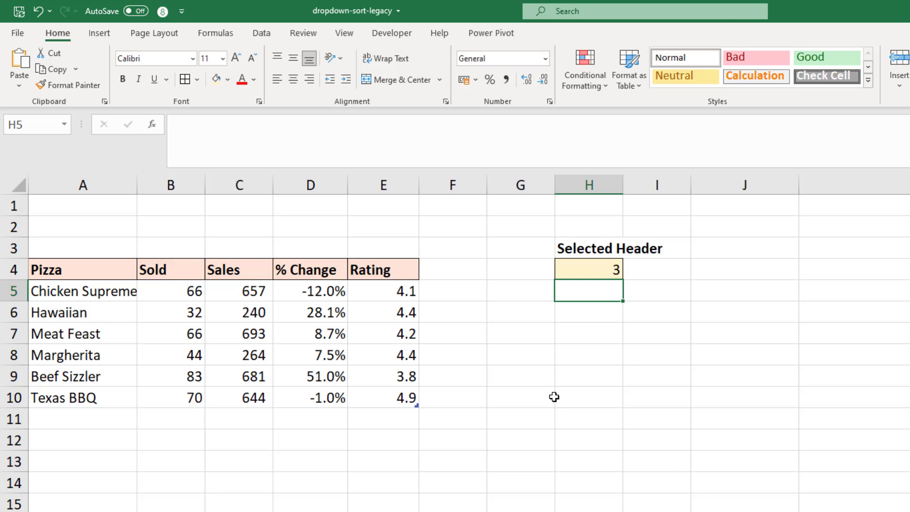
Add a column headed Rank to the pizza table in cell F4, beside Rating.
left_click(468, 275)
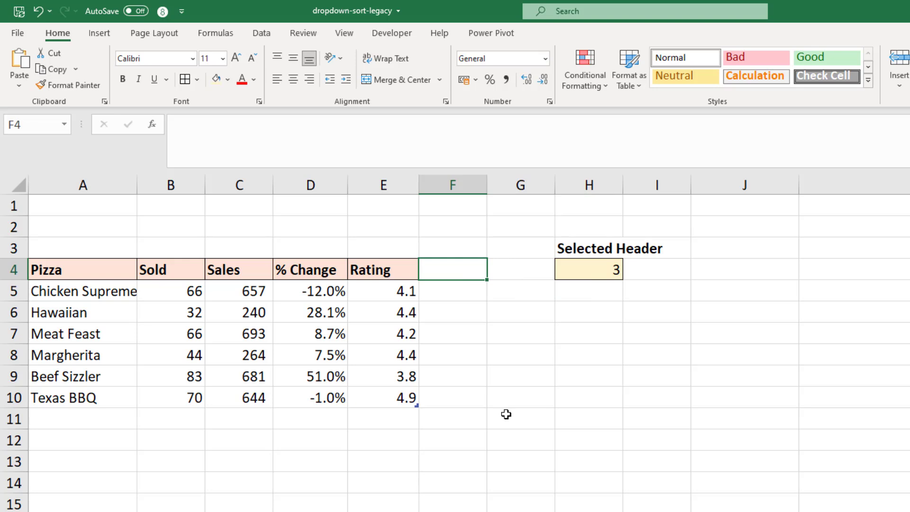
type("Rank")
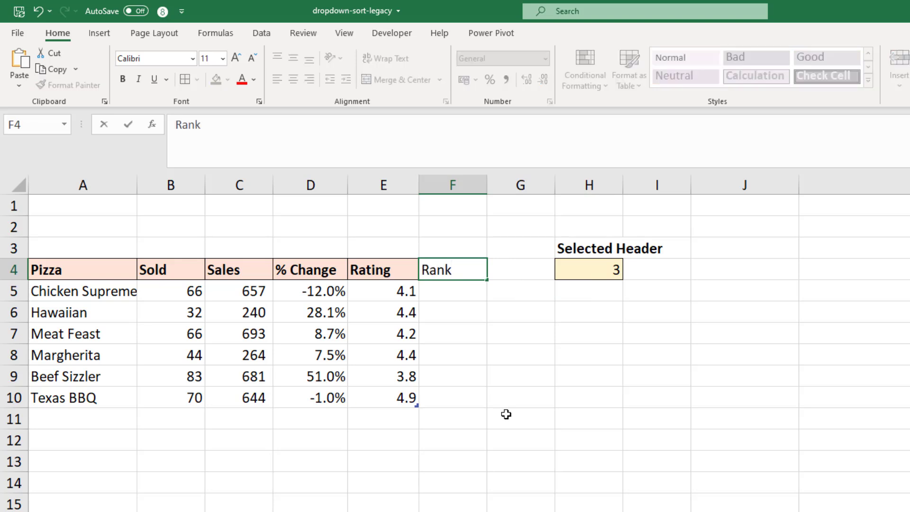
key("Return")
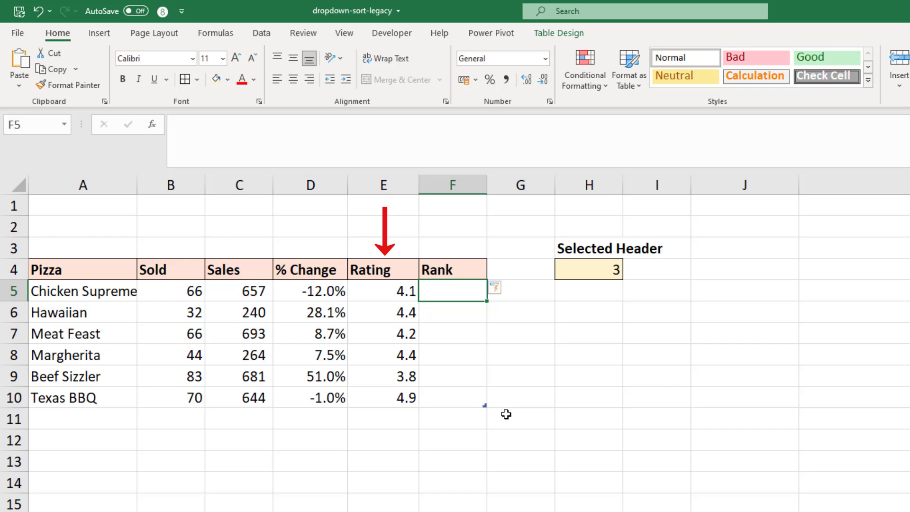
type("=rank.eq")
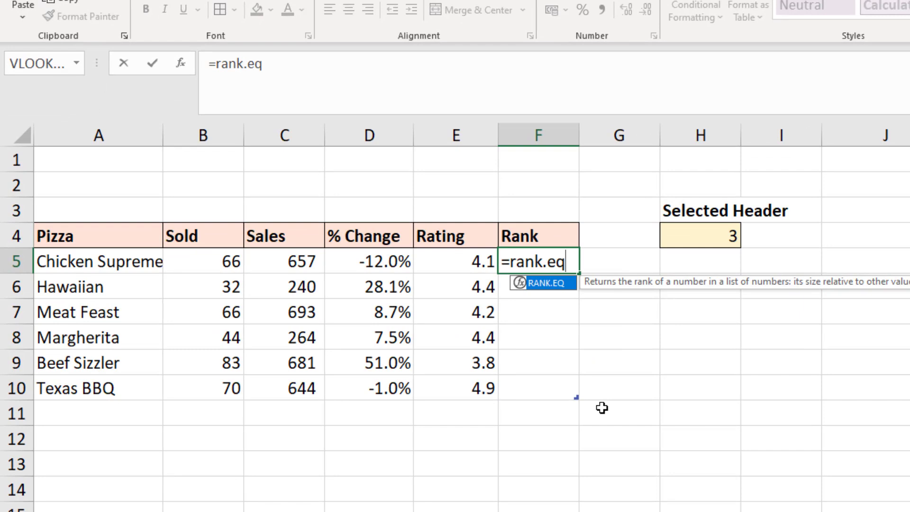
type("(")
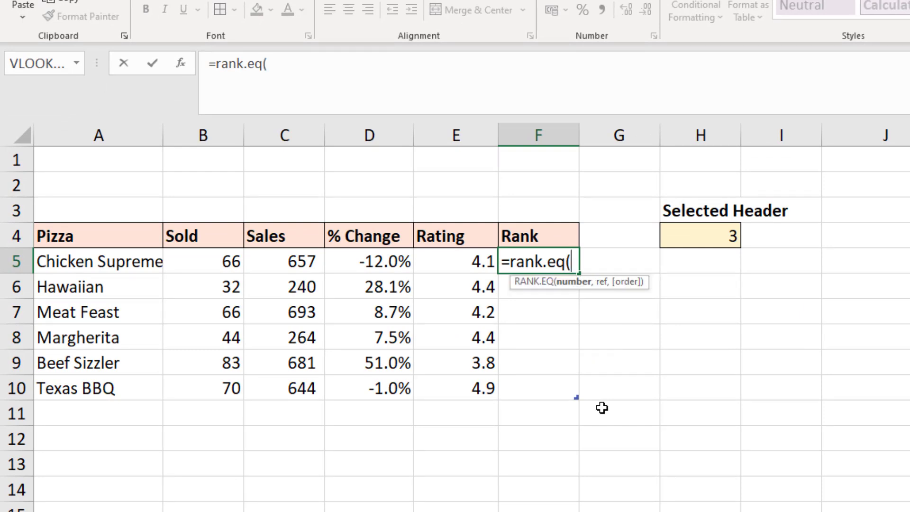
left_click(471, 265)
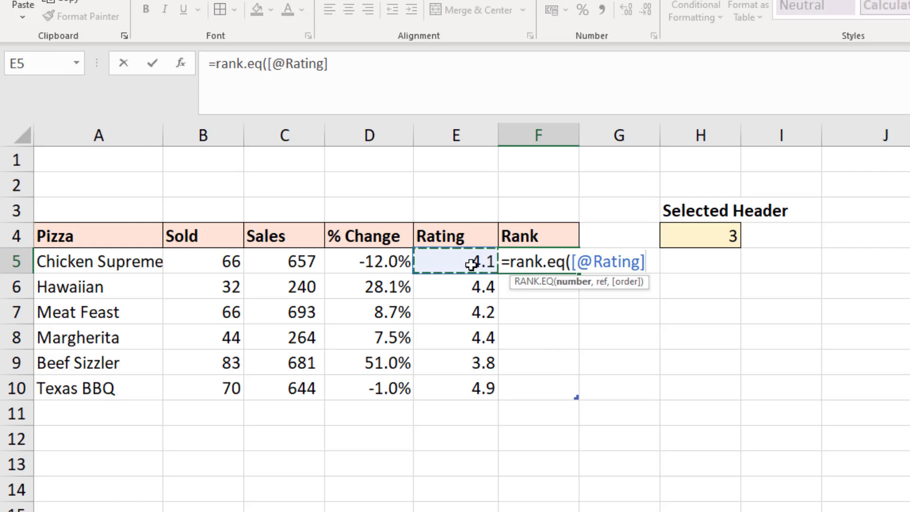
type(",")
left_click_drag(468, 265, 467, 384)
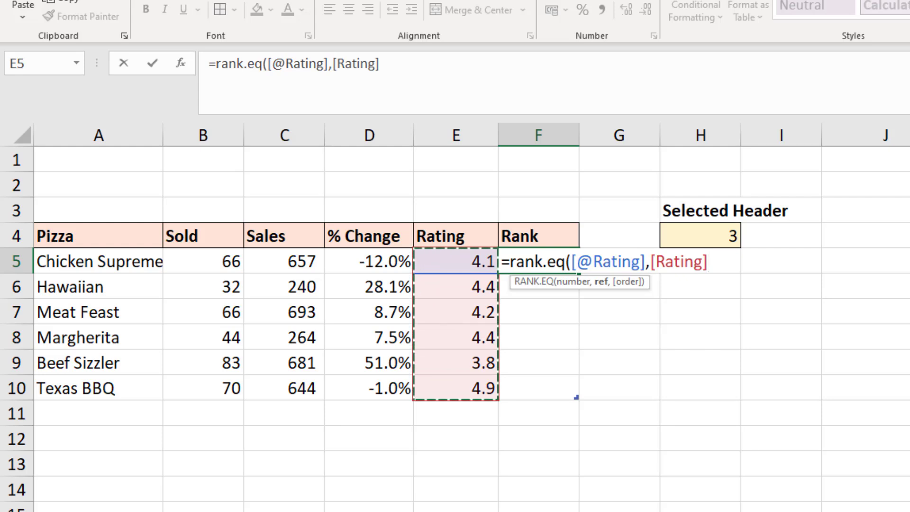
type(",")
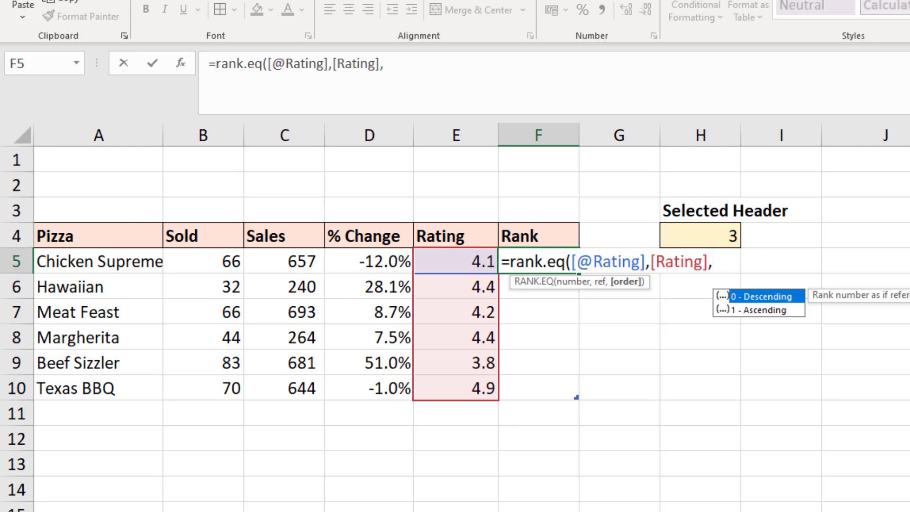
type("0")
key("BackSpace")
key("BackSpace")
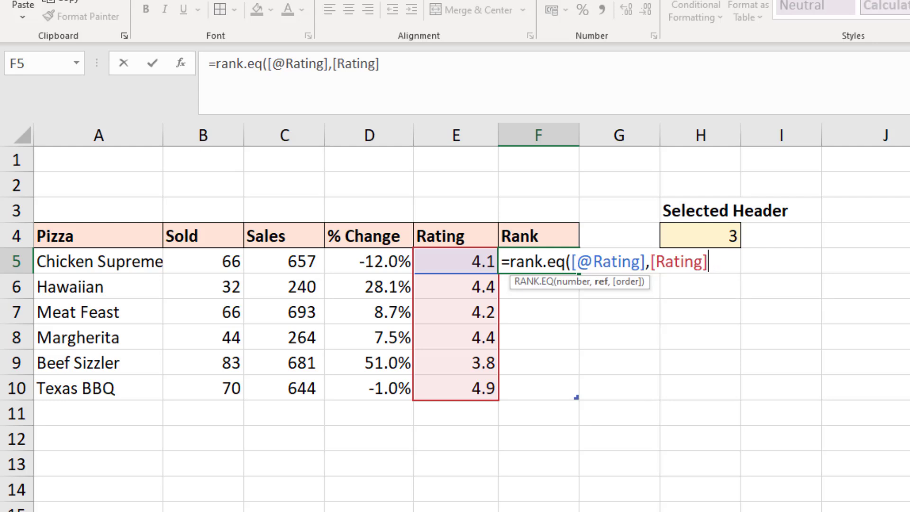
type(")")
key("ctrl+Return")
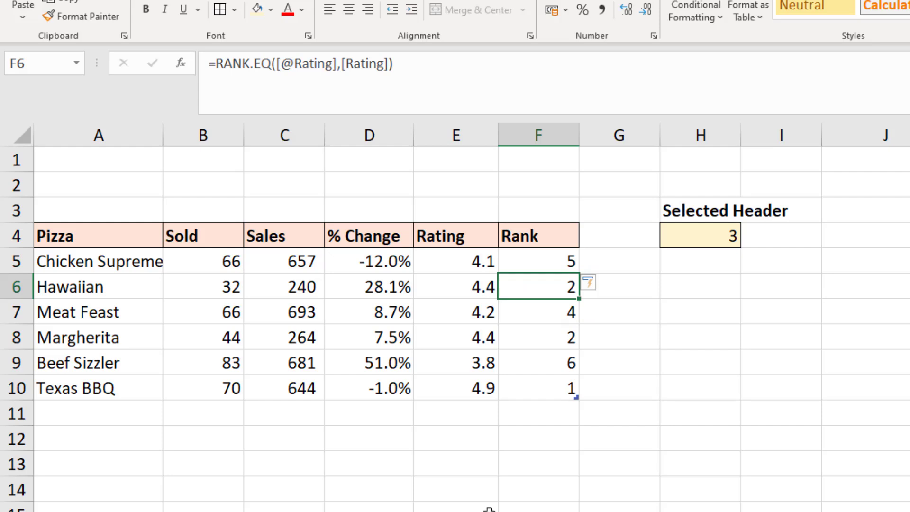
Extend the Rank formula in F5 by adding a COUNTIFS function with the expanding criteria range $E$5:$E5.
double_click(550, 261)
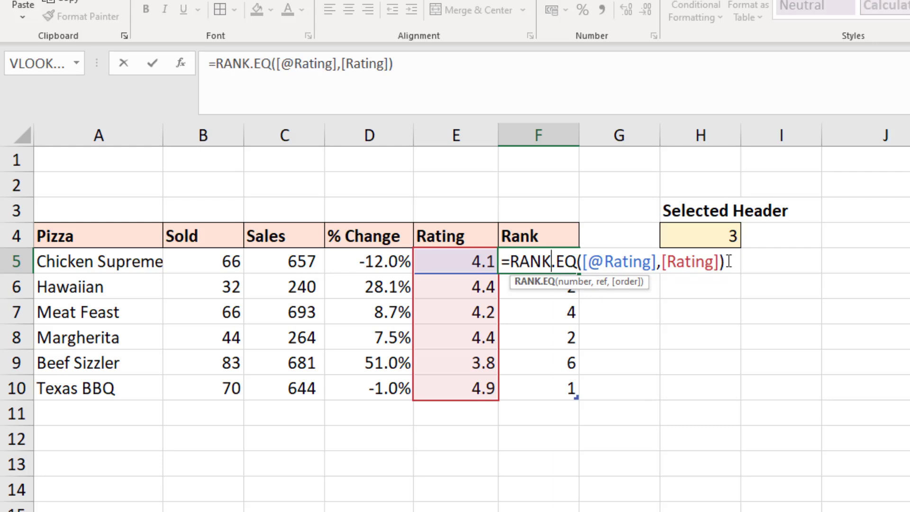
type("+countifs")
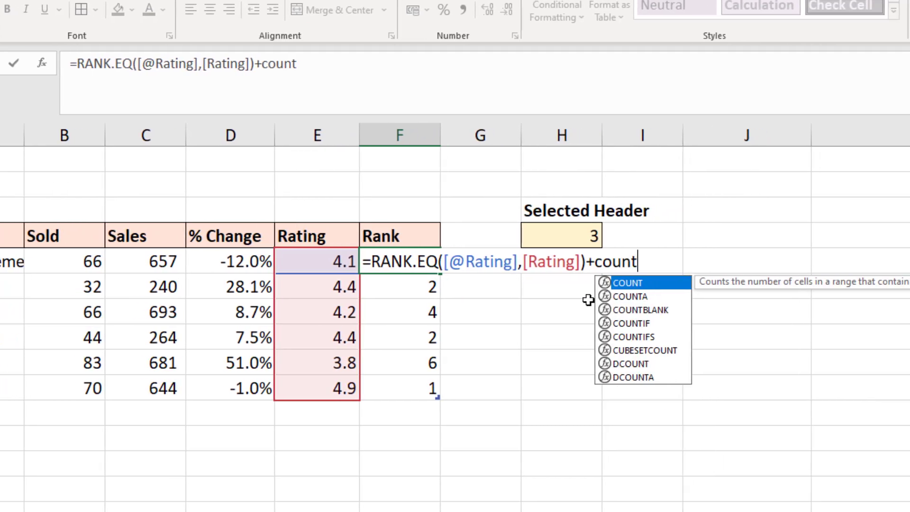
type("(")
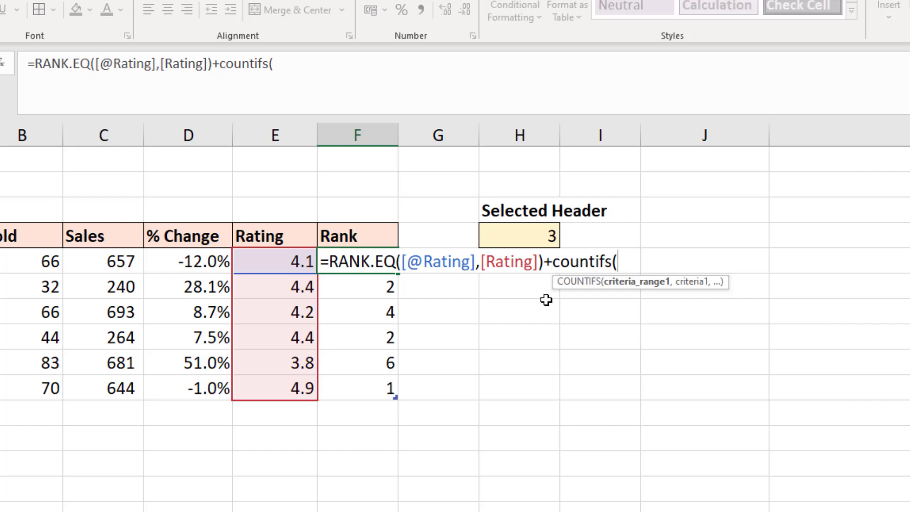
type("$")
type("E")
type("$")
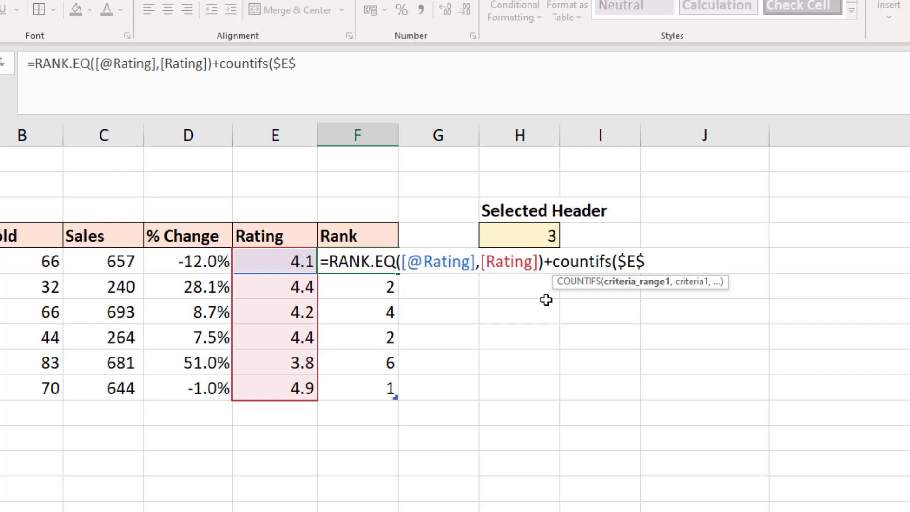
type("%")
key("BackSpace")
type("5")
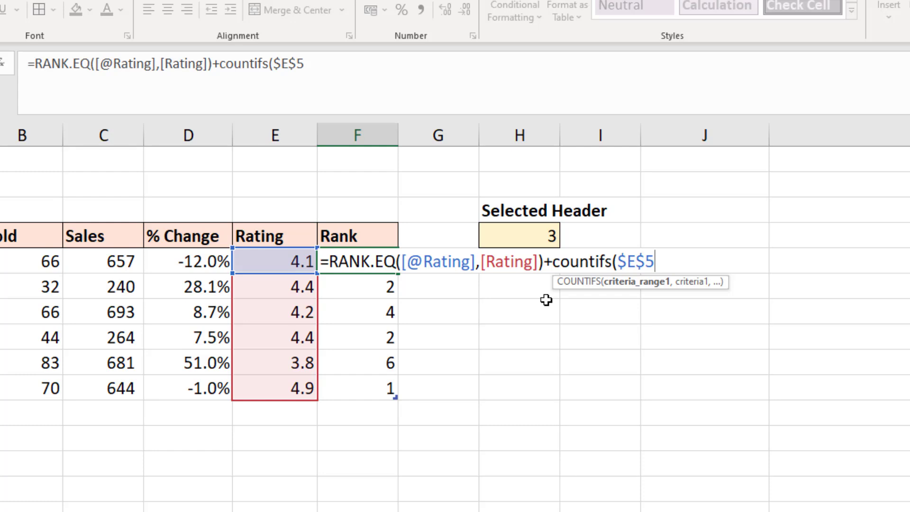
type(":$E5")
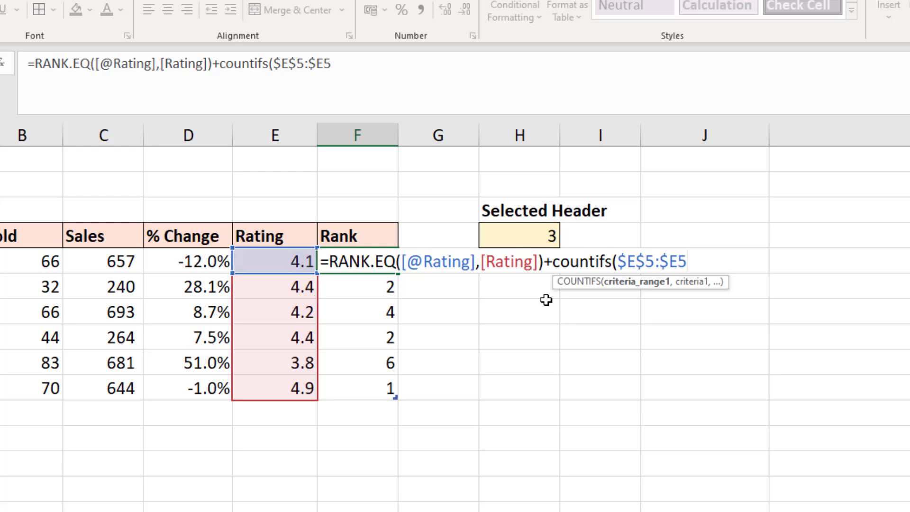
Complete the COUNTIFS with $E5 as the criteria and subtract 1 from the Rank formula.
type(",")
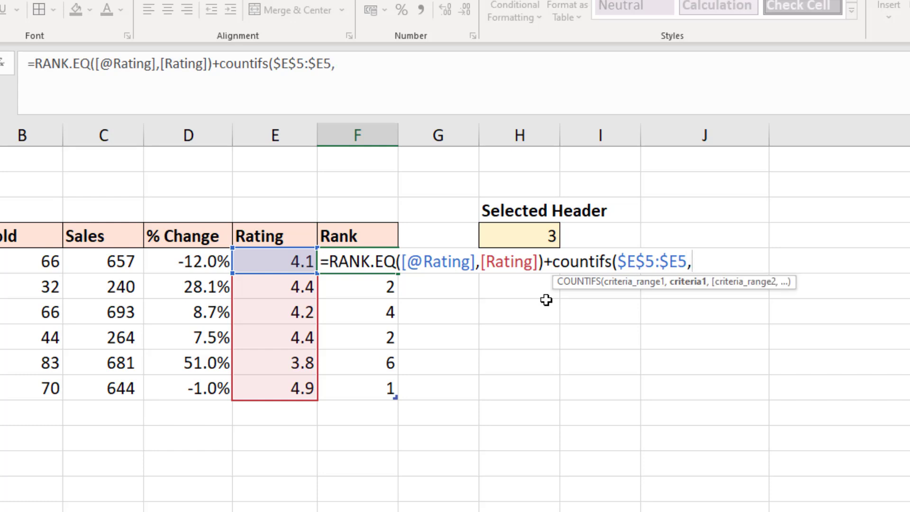
type("$E5")
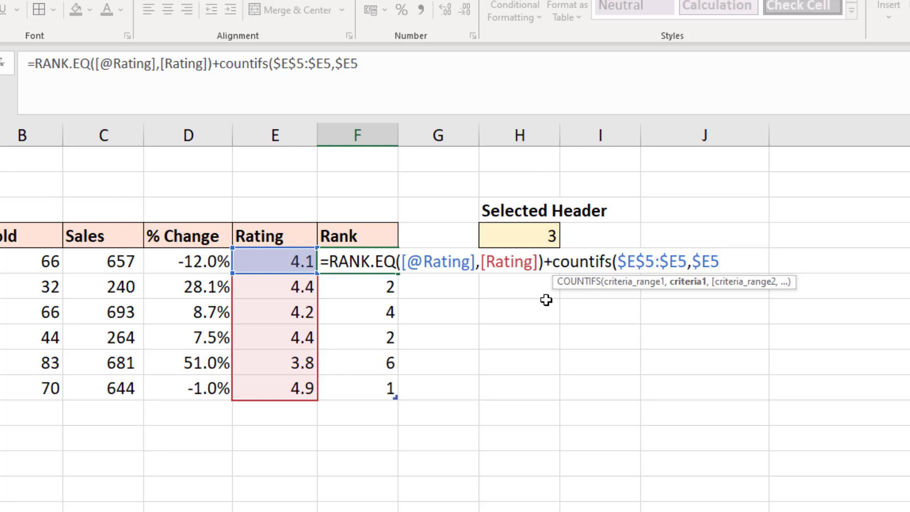
type(")-1")
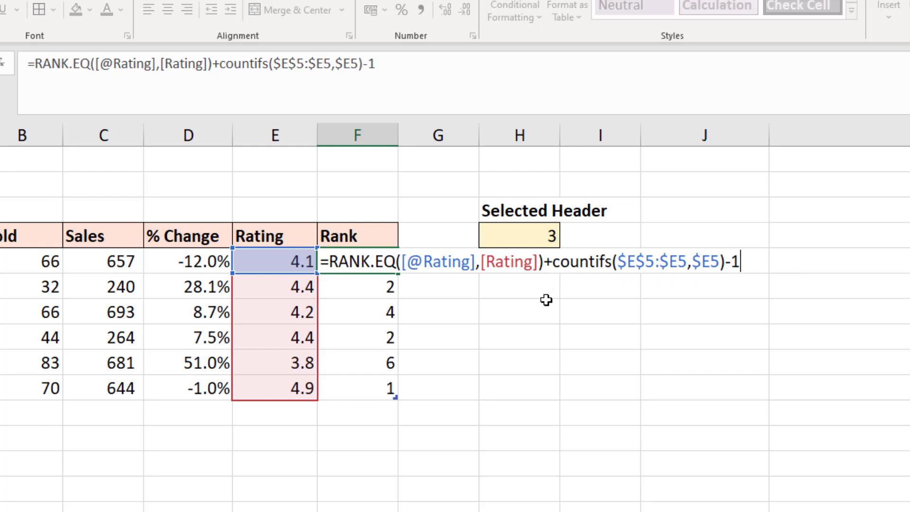
key("Return")
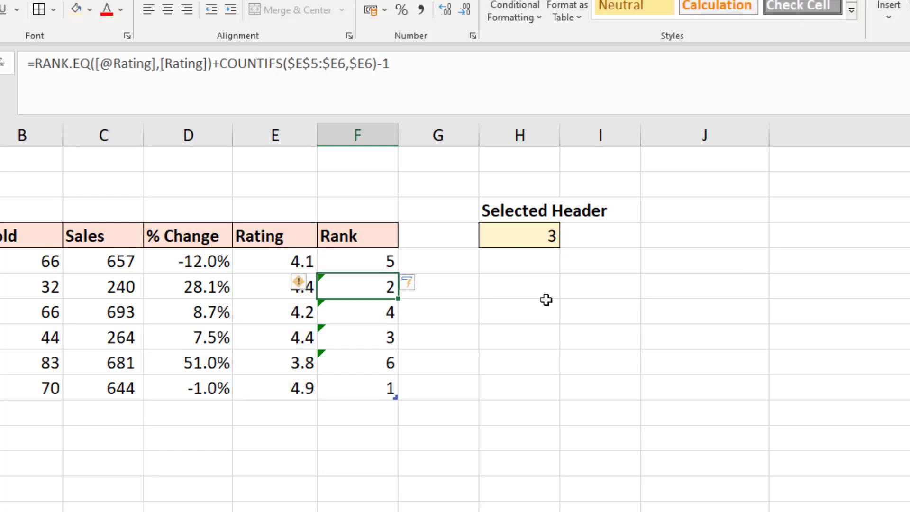
Ignore the formula error flagged on cells F6 to F9 of the Rank column.
left_click_drag(367, 288, 368, 363)
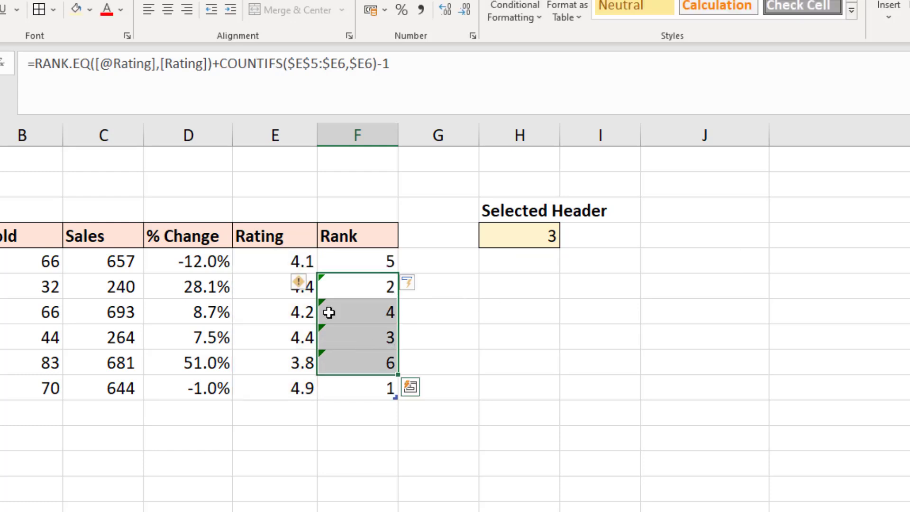
left_click(304, 284)
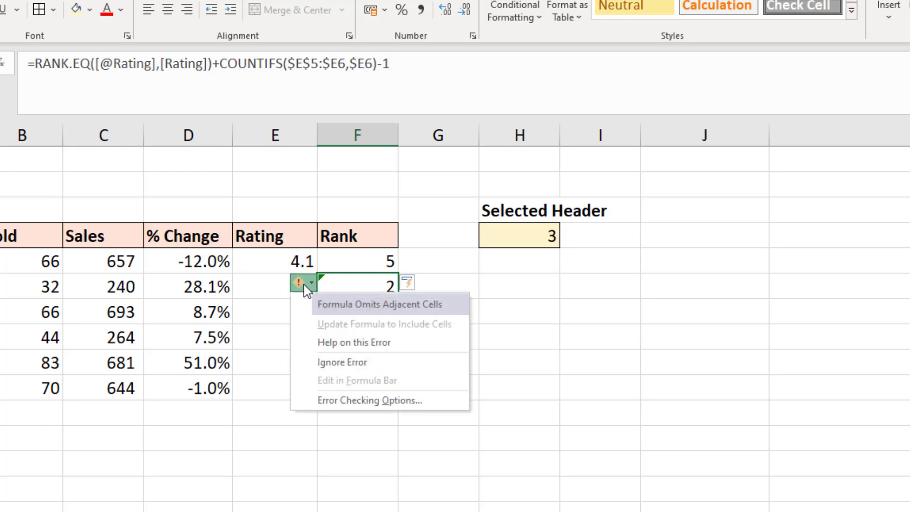
left_click(366, 363)
left_click(362, 334)
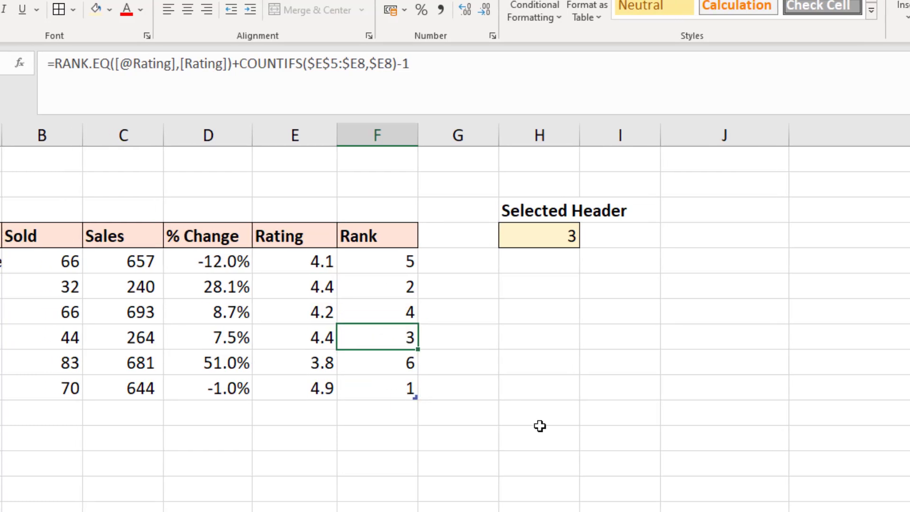
left_click(705, 435)
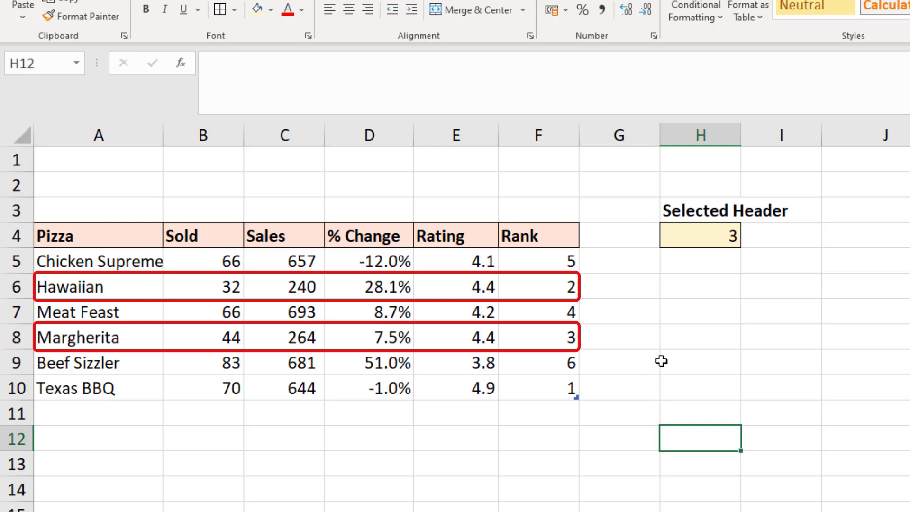
Examine how the COUNTIFS range in the Rank formula expands between cells F5 and F8.
left_click(541, 264)
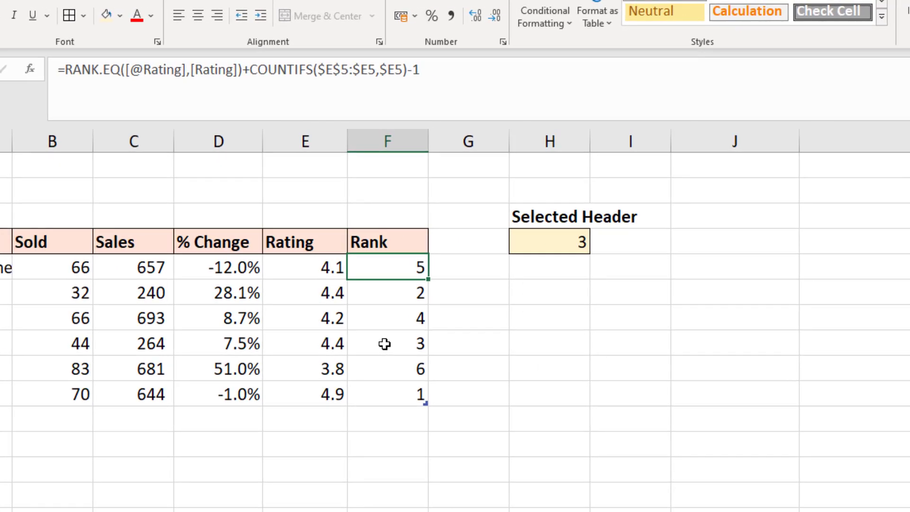
double_click(384, 344)
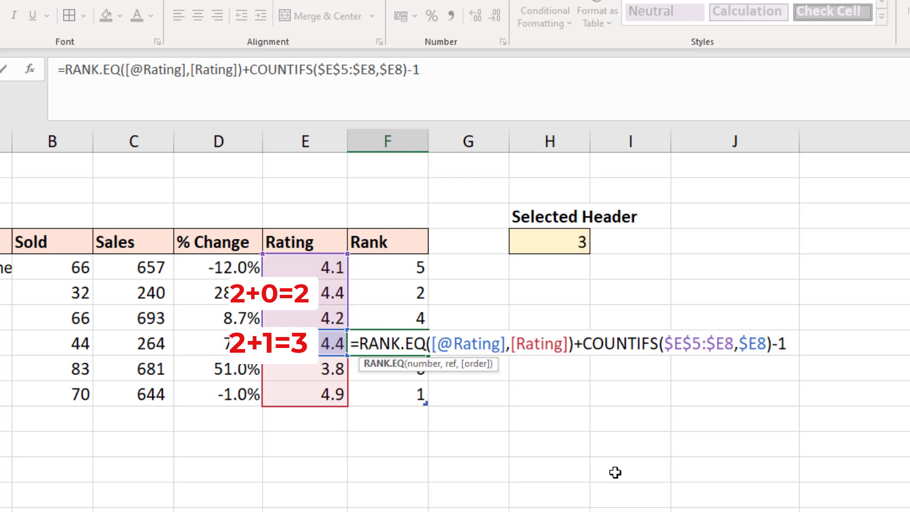
key("Return")
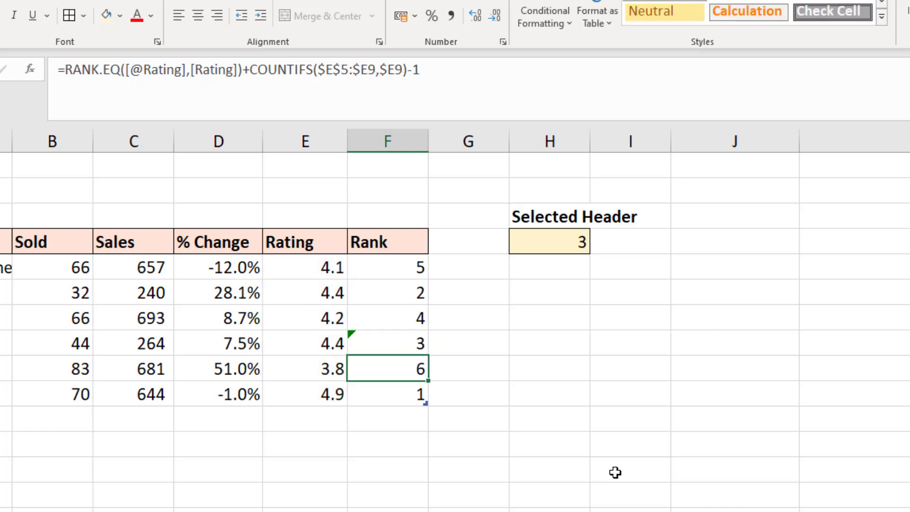
key("Up")
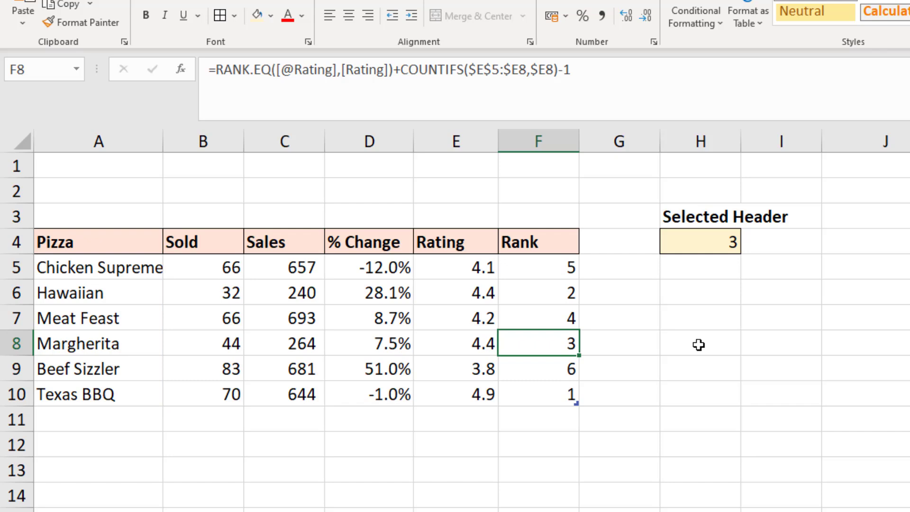
left_click(772, 272)
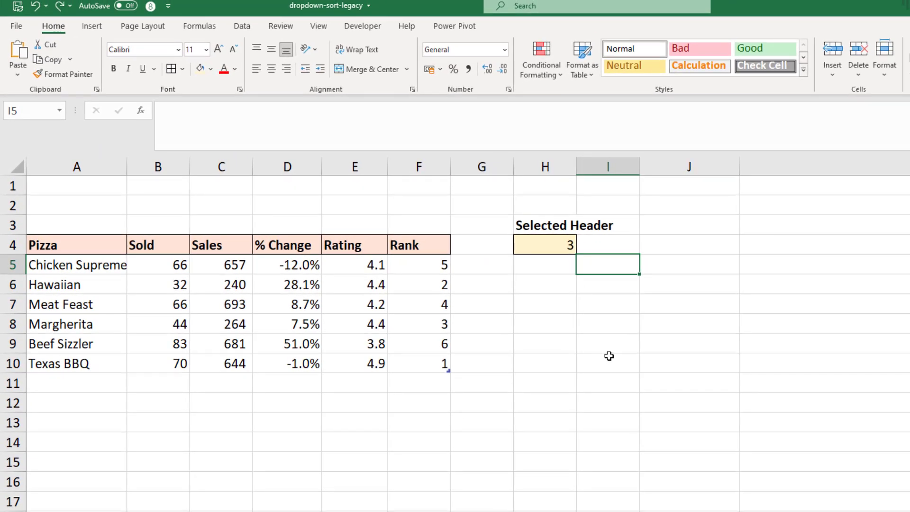
type("=rank")
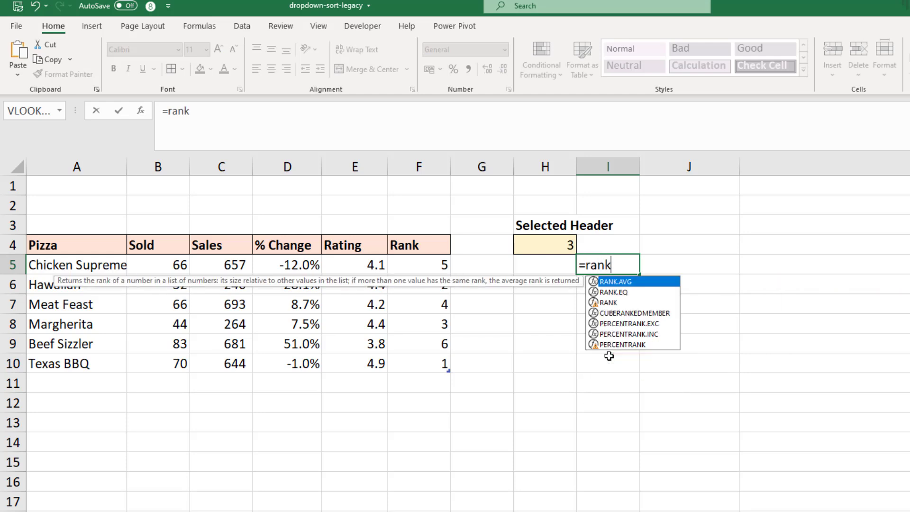
key("Down")
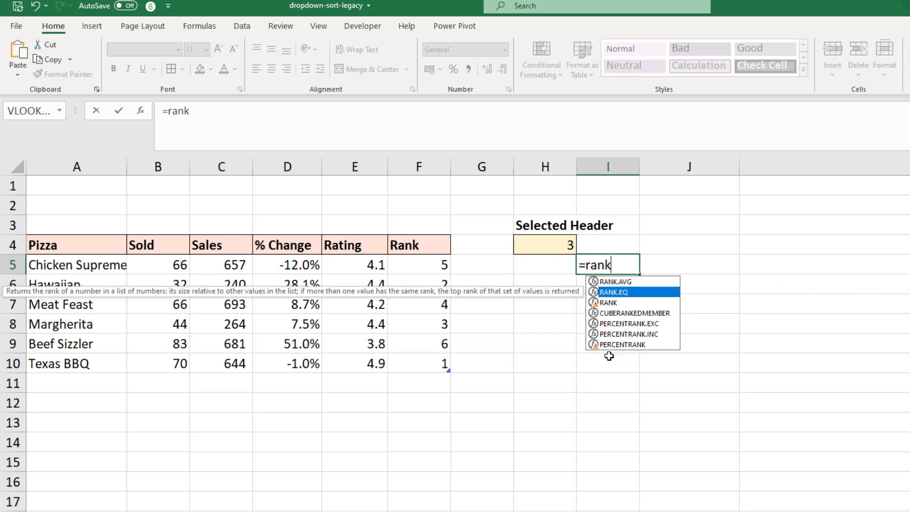
key("Tab")
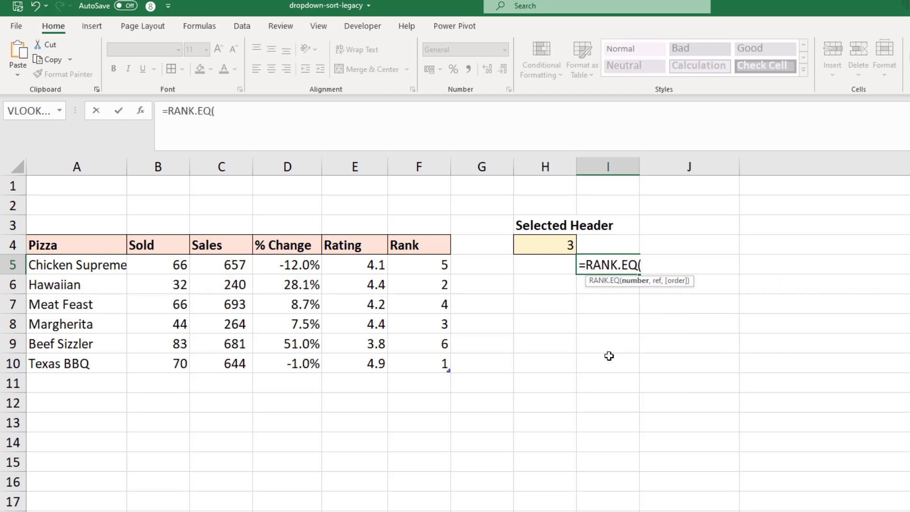
left_click(111, 268)
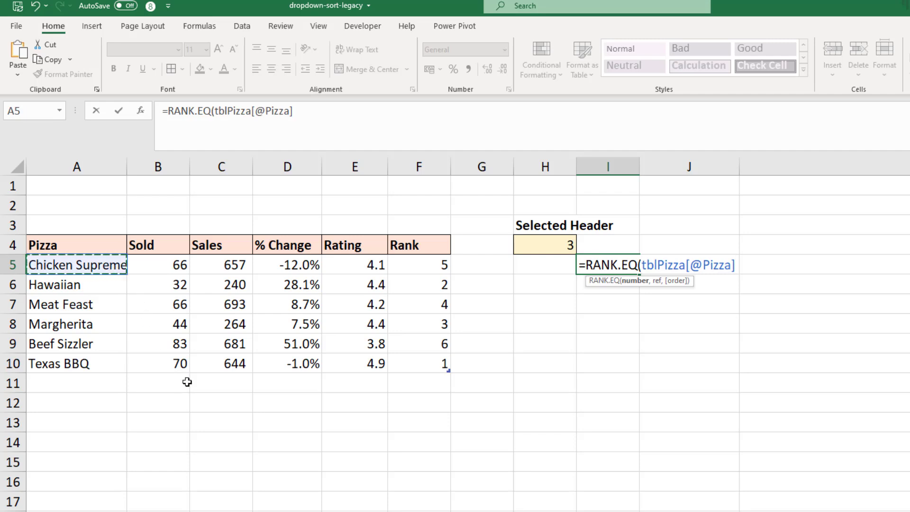
type(",")
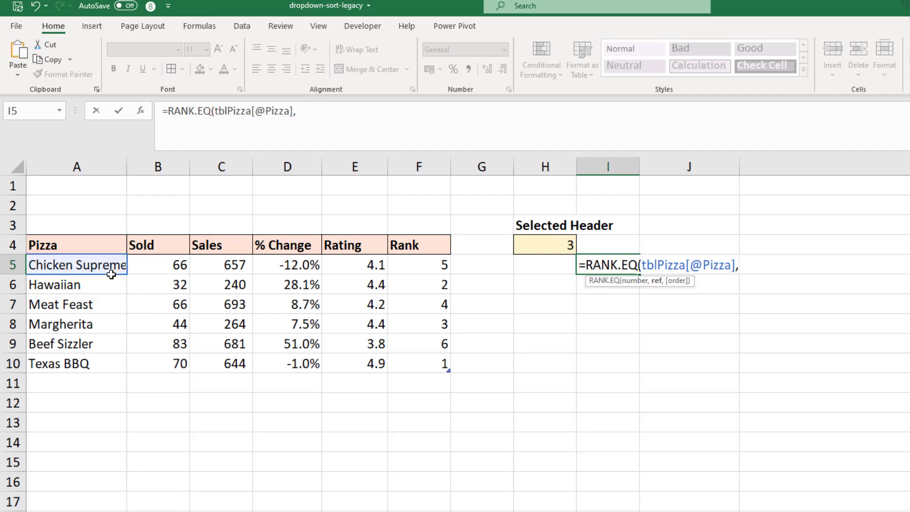
left_click_drag(106, 265, 89, 362)
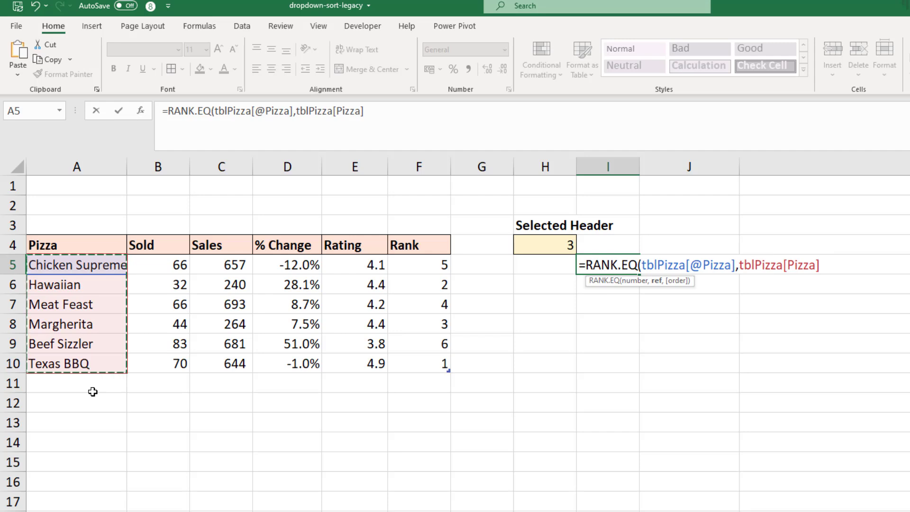
type(",")
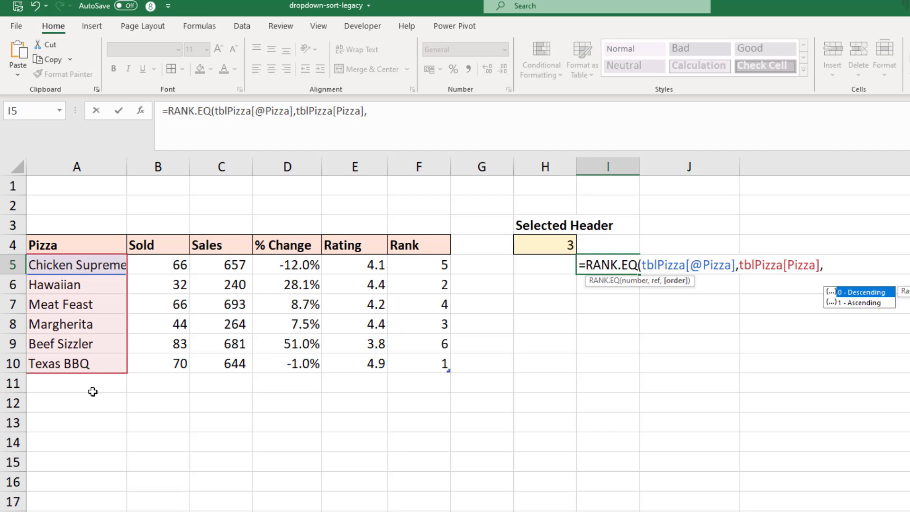
type("-1")
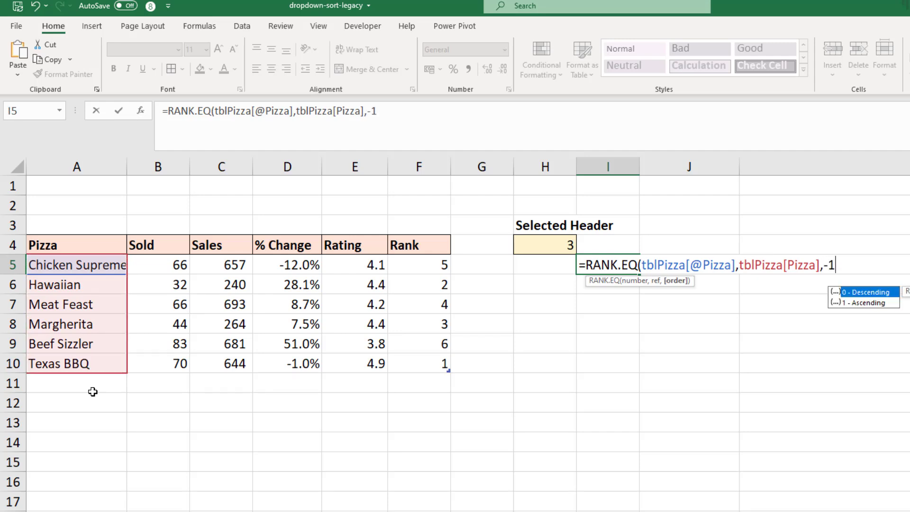
type(")")
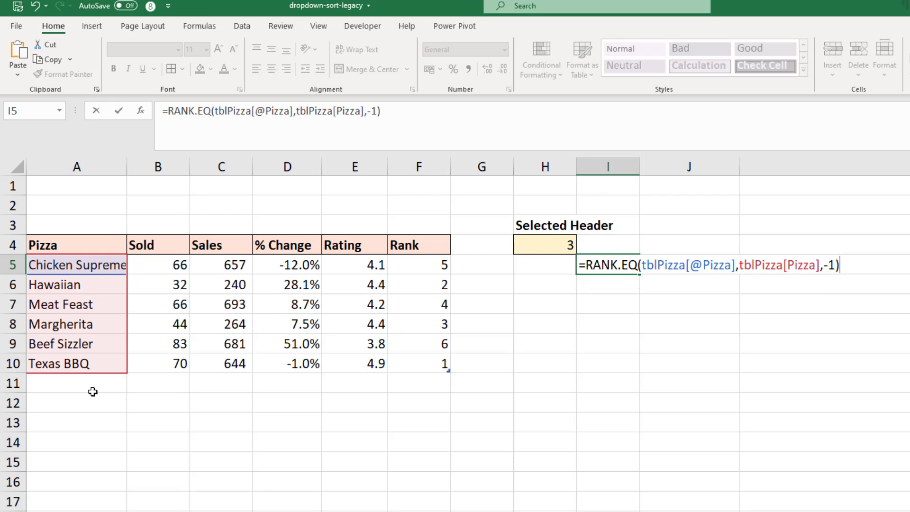
key("Return")
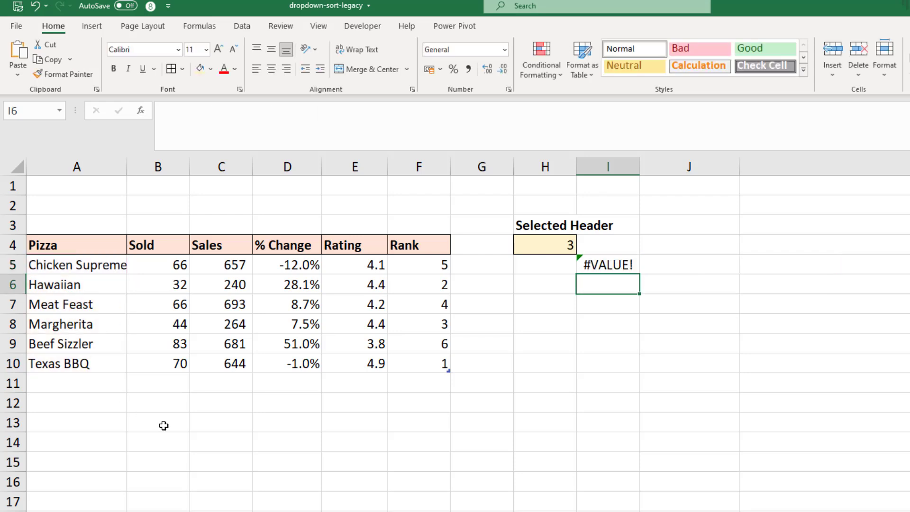
left_click(609, 265)
left_click_drag(638, 274, 637, 371)
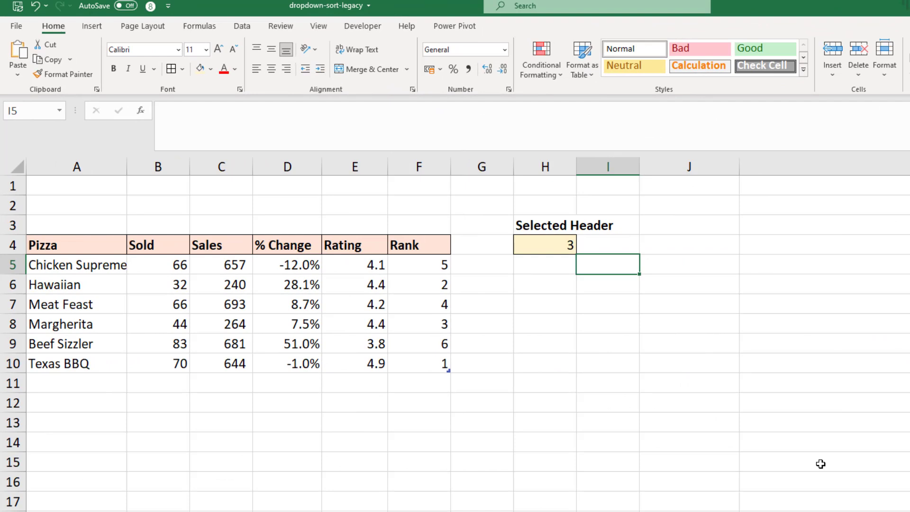
type("=countifs(")
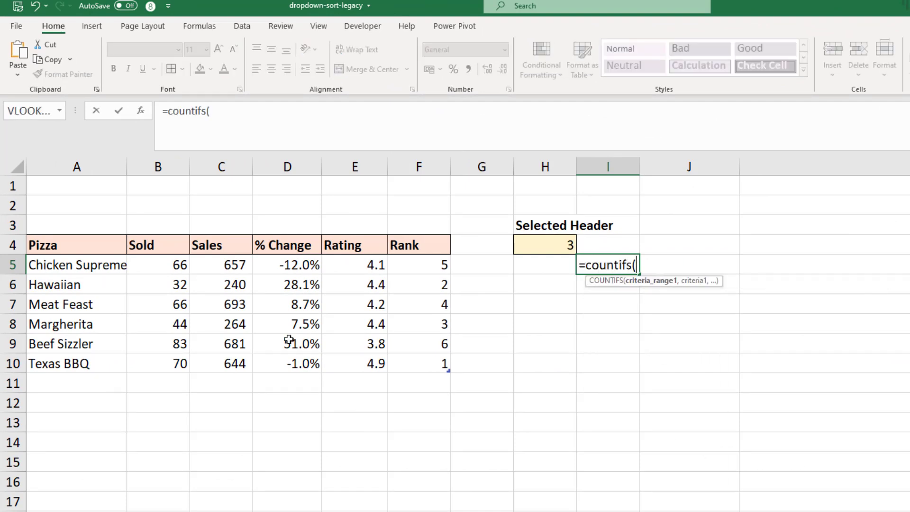
left_click_drag(109, 266, 89, 364)
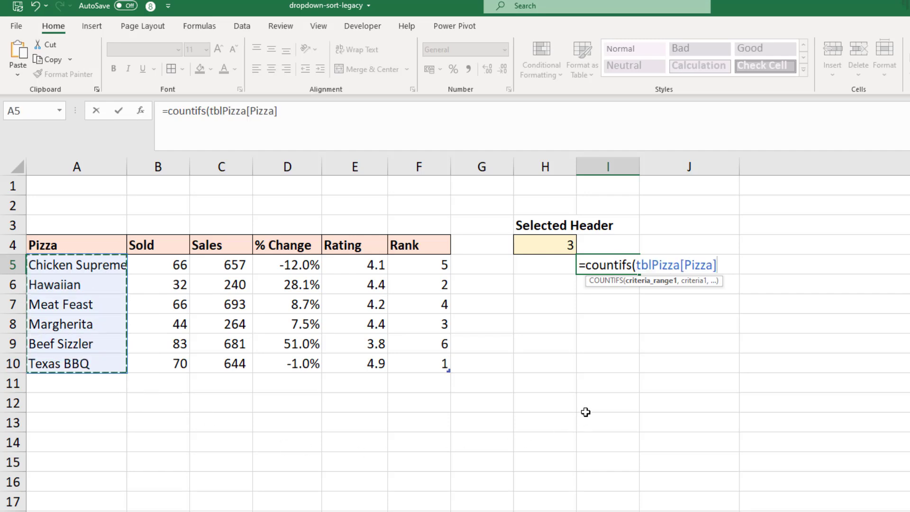
type(",")
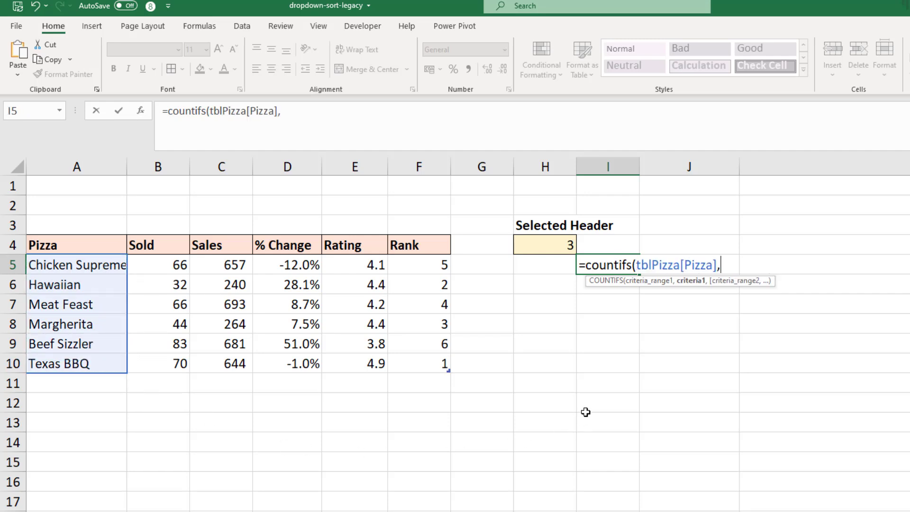
type("\"<=\"&")
left_click(111, 264)
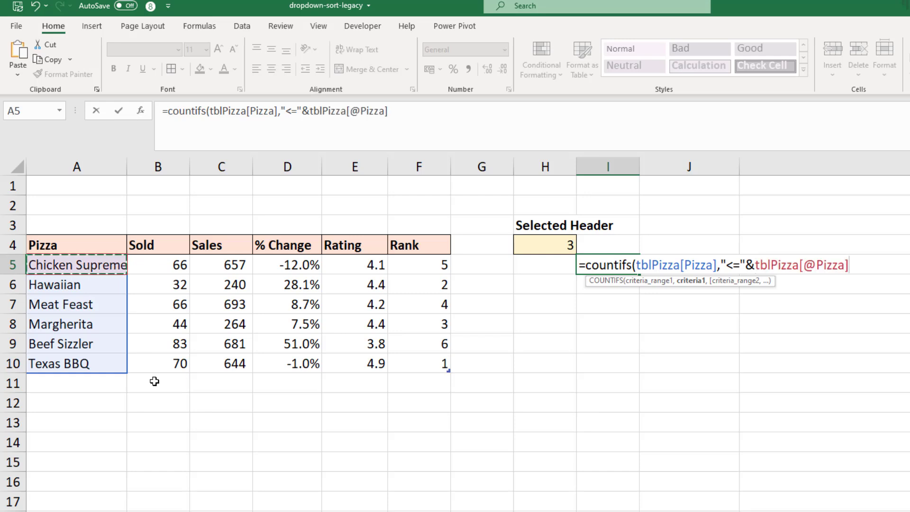
type(")")
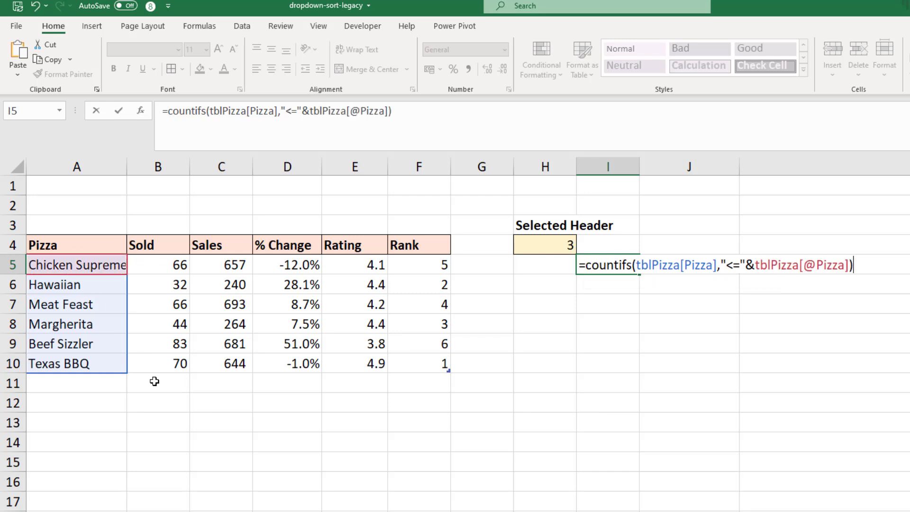
key("Return")
left_click(606, 266)
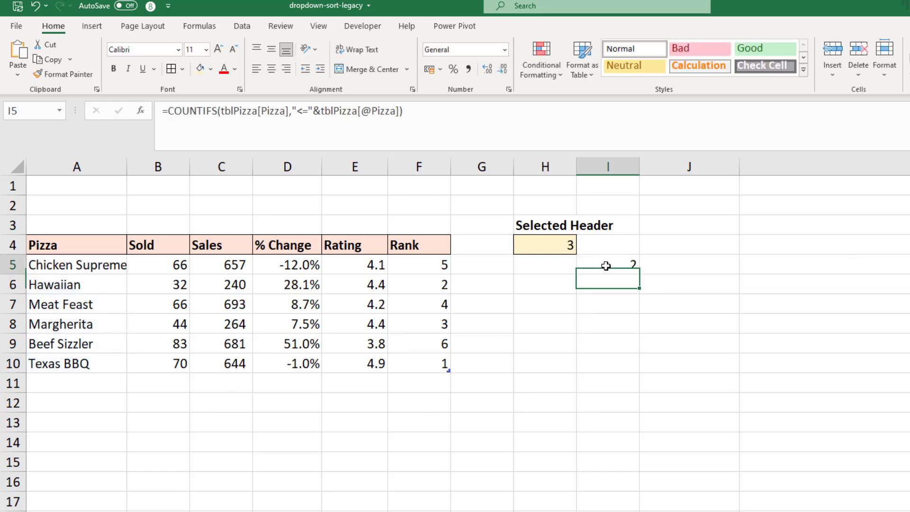
left_click_drag(640, 275, 637, 364)
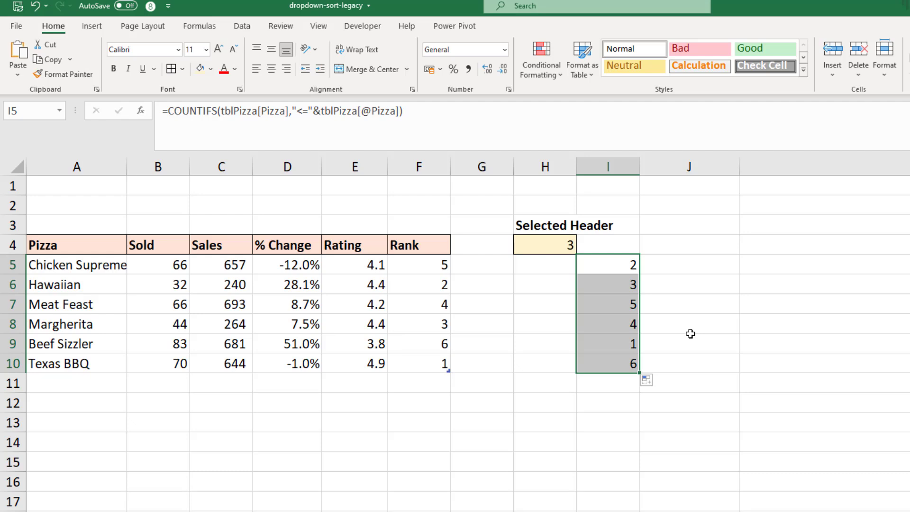
Copy the full COUNTIFS formula text from cell I5, leaving the cell unchanged.
double_click(619, 265)
left_click_drag(580, 265, 876, 265)
key("ctrl+c")
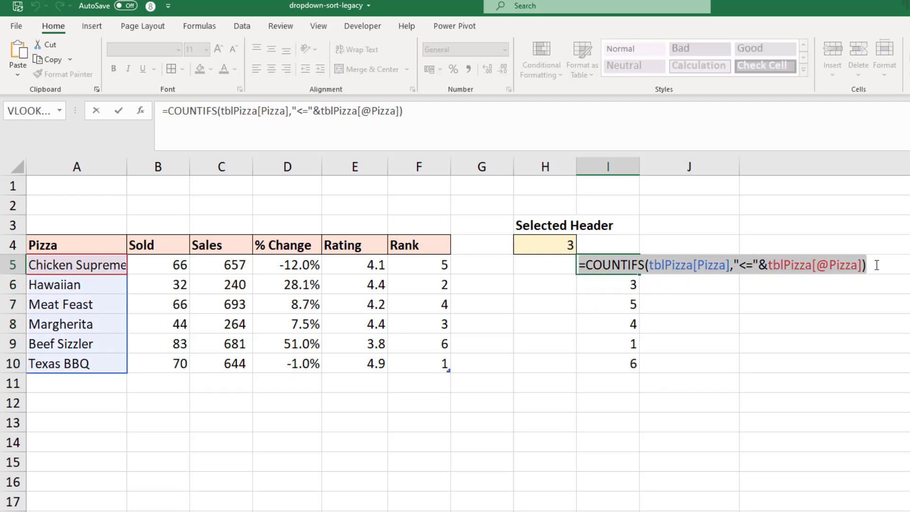
key("Escape")
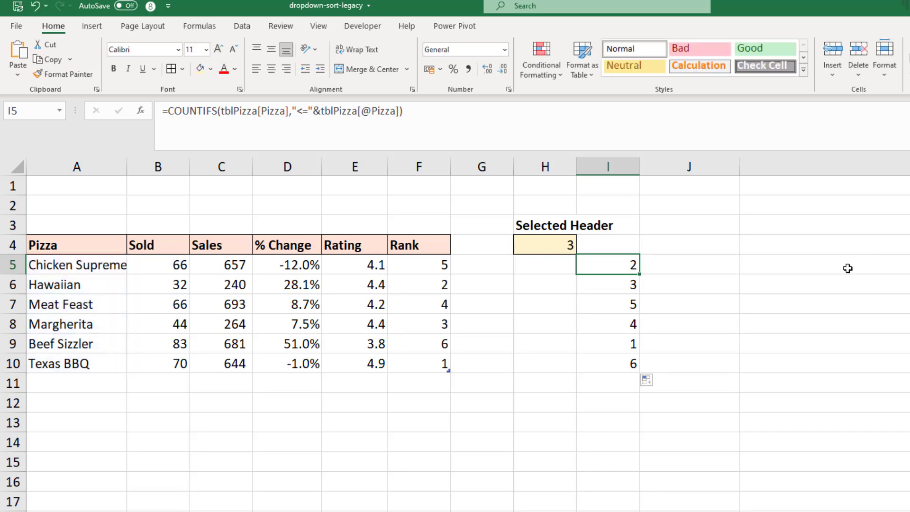
Start an IF around the Rank formula in F5 with the test $H$4=1, and put a line break after it.
left_click(438, 265)
double_click(438, 265)
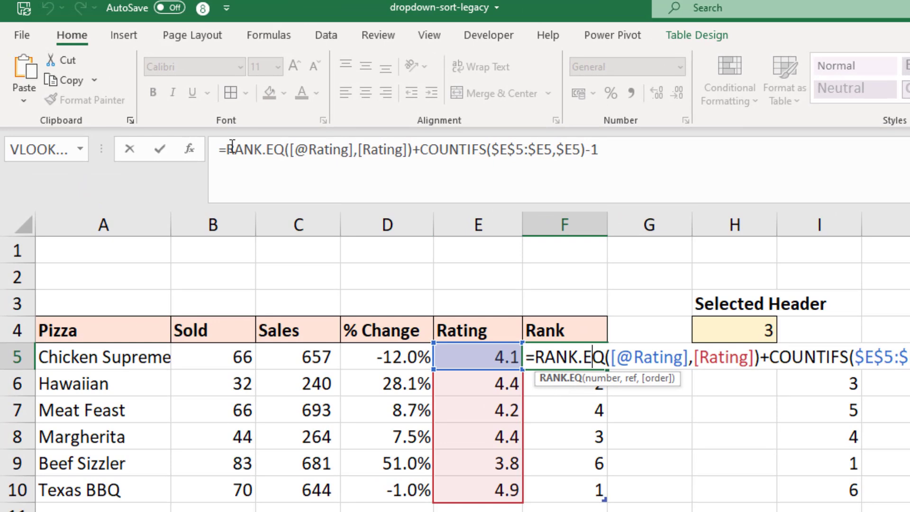
left_click(228, 148)
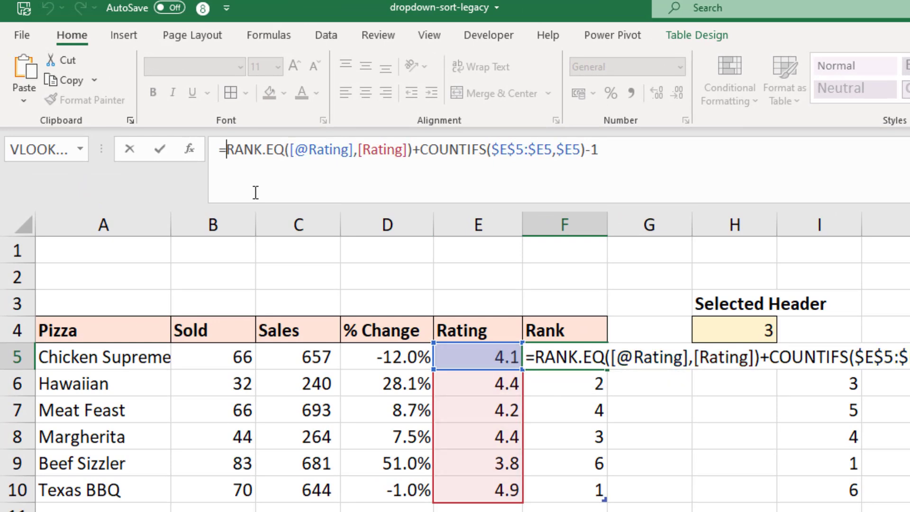
type("if(")
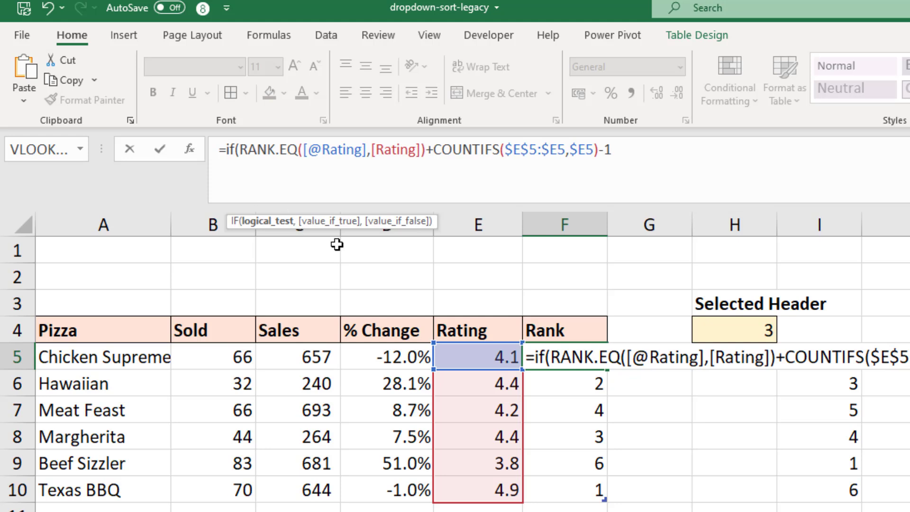
left_click(714, 334)
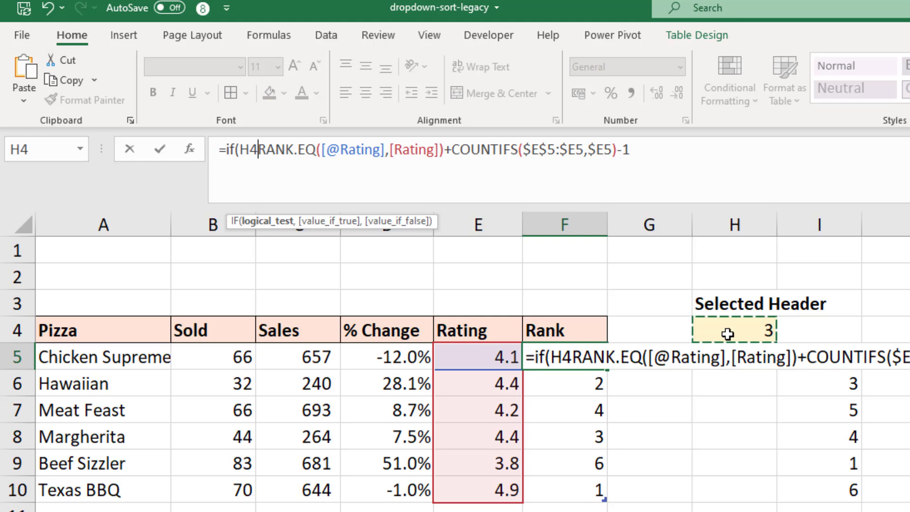
key("F4")
type("=1")
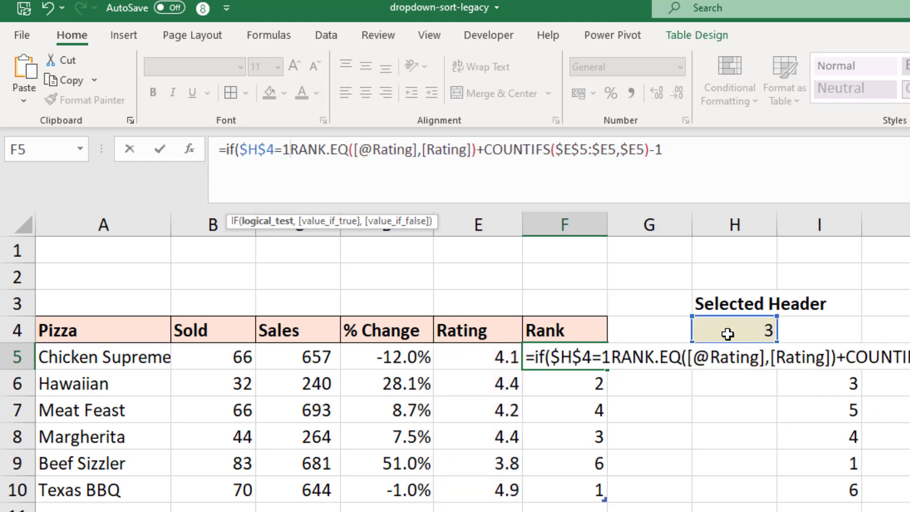
type(",")
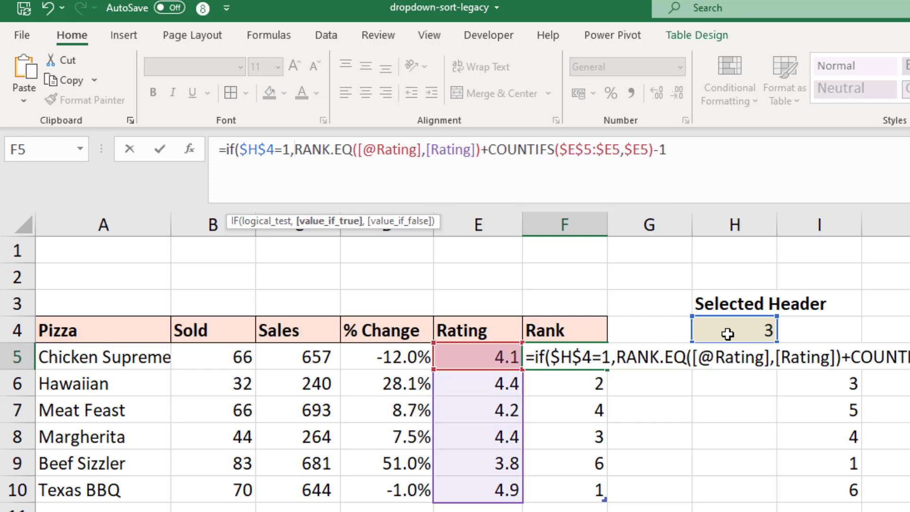
key("alt+Return")
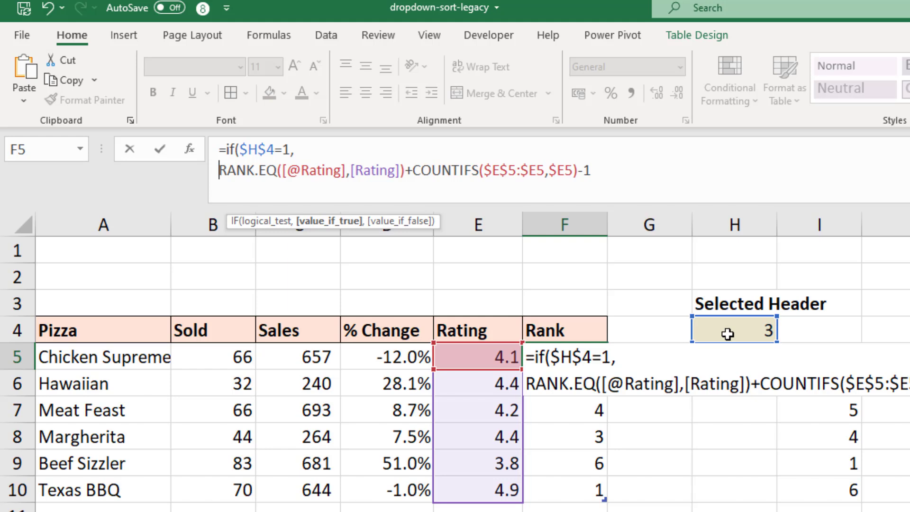
Insert the copied COUNTIFS without its equals sign as the IF's true value, with the RANK.EQ expression on a new line as the false value.
key("ctrl+v")
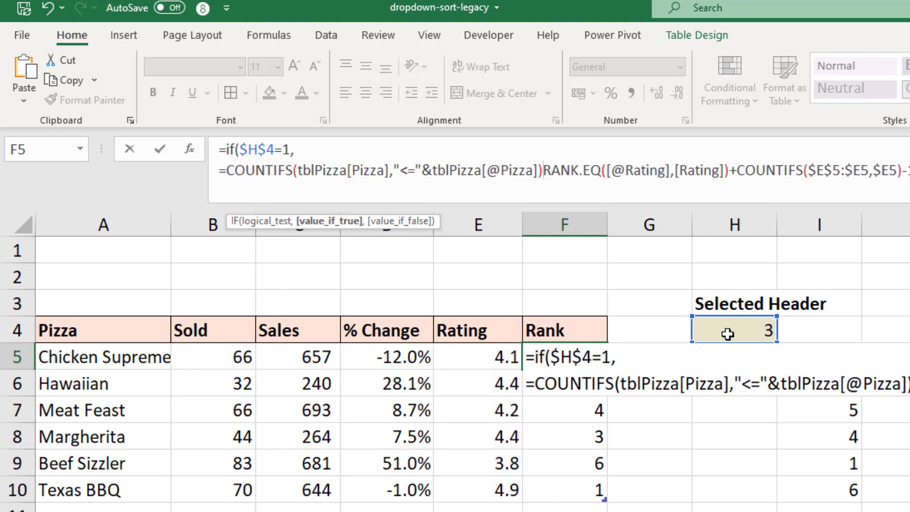
left_click(226, 171)
key("BackSpace")
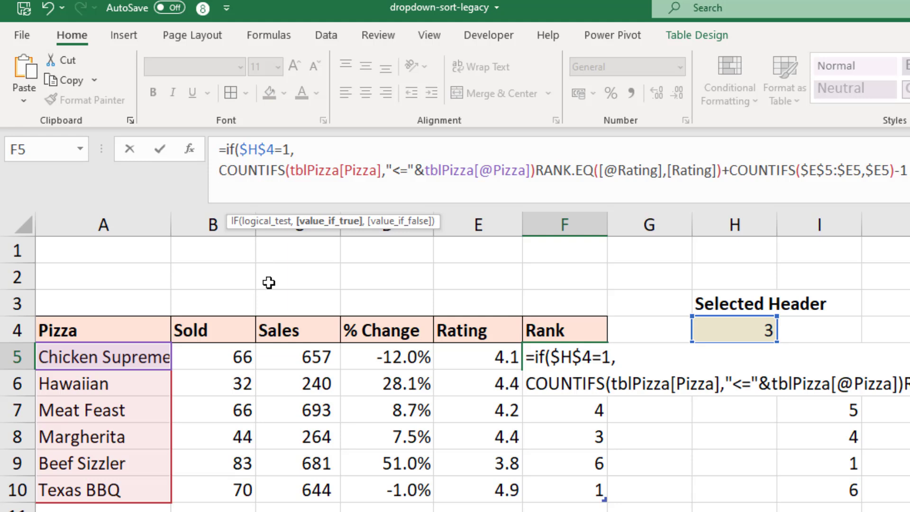
left_click(537, 172)
type(",")
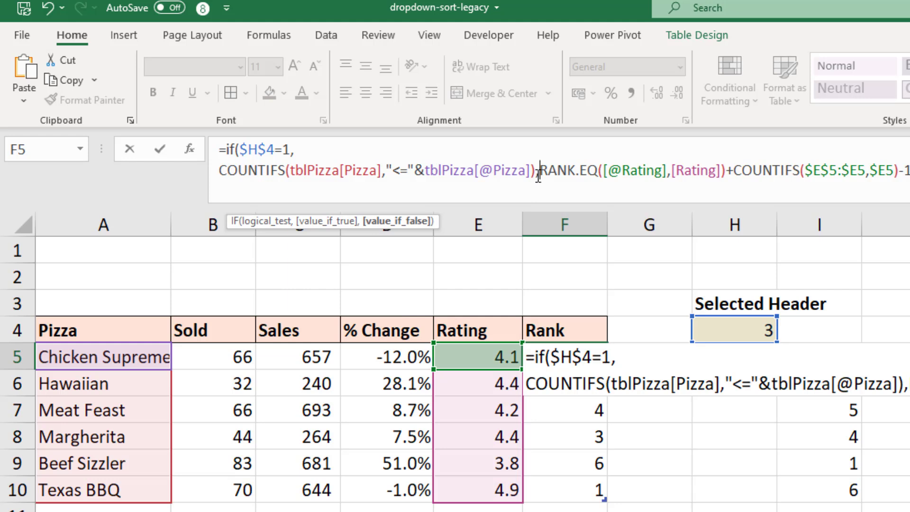
key("alt+Return")
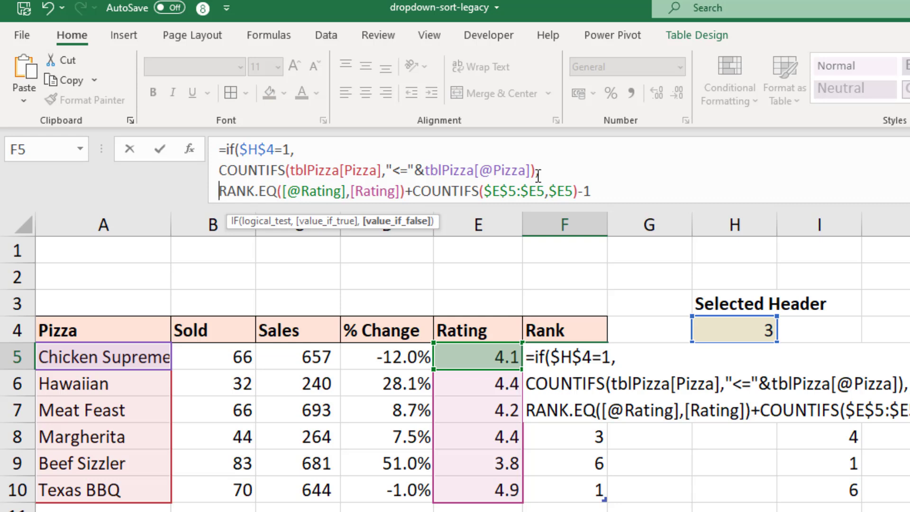
left_click(589, 191)
type(")")
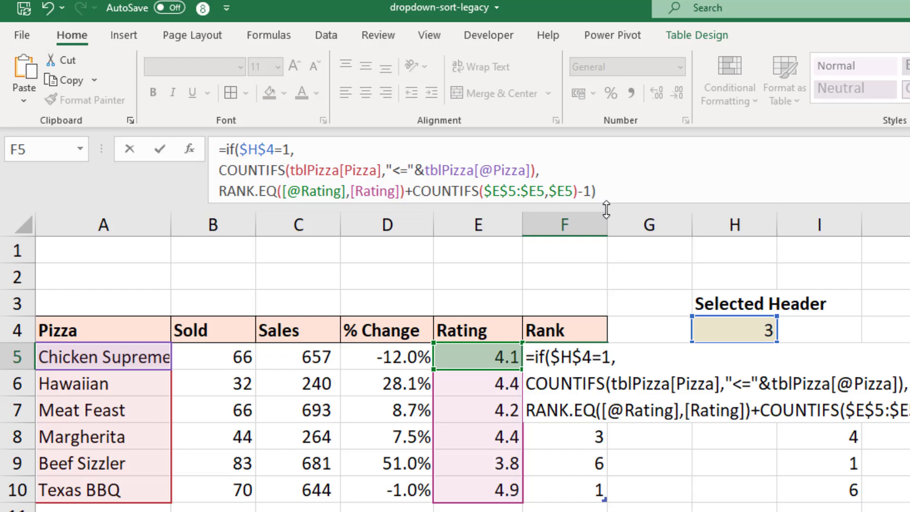
key("Return")
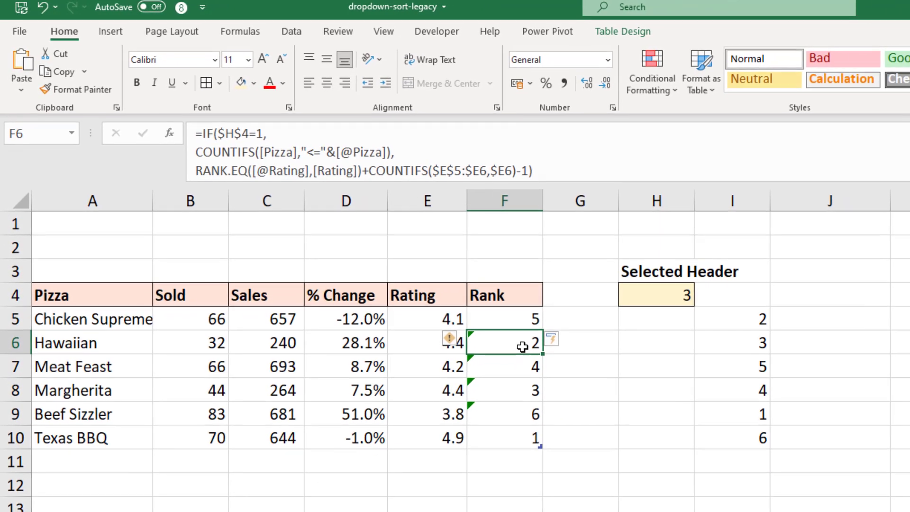
Ignore the formula error flagged on Rank cells F6 to F9 for the new IF formula.
left_click_drag(550, 364, 539, 428)
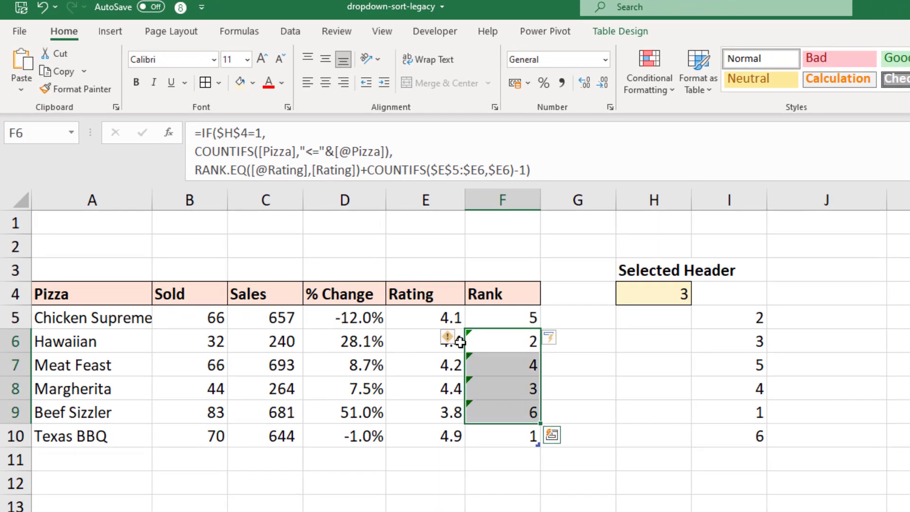
left_click(473, 354)
left_click(482, 410)
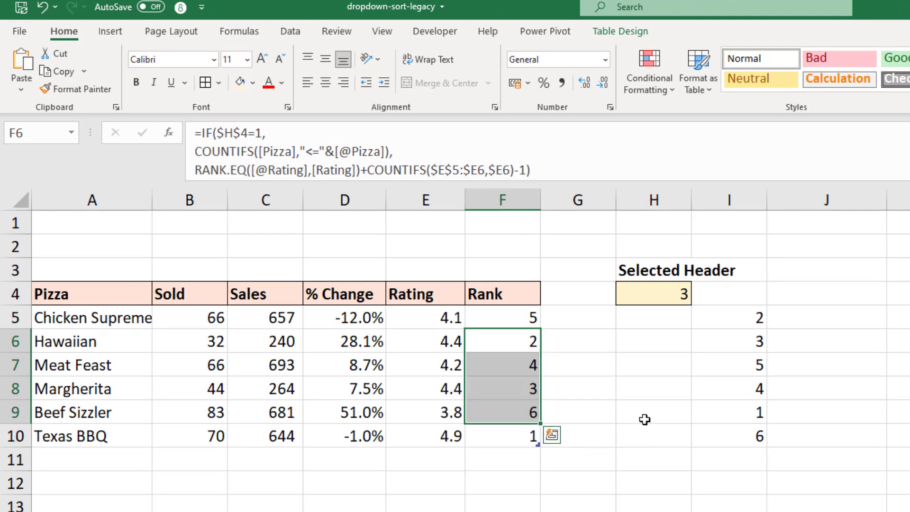
left_click(645, 416)
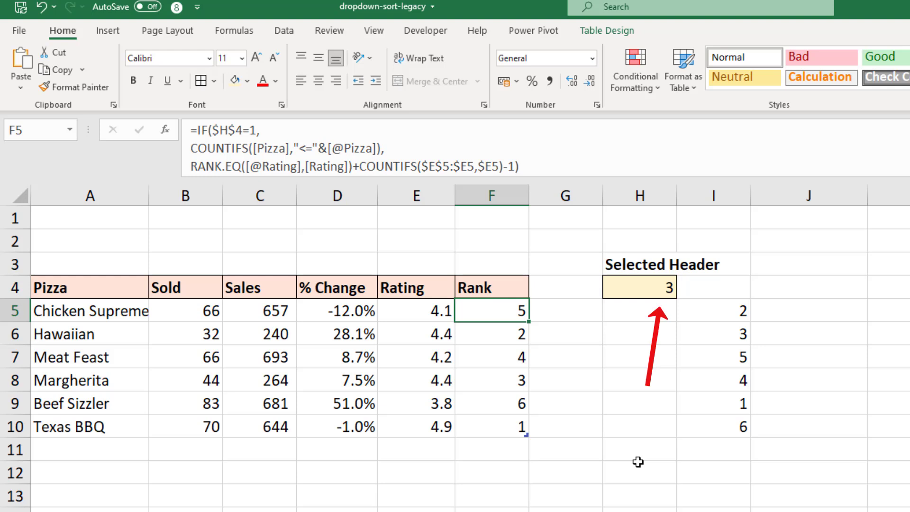
Clear the test COUNTIFS formulas from cells I5 to I10.
key("alt+m")
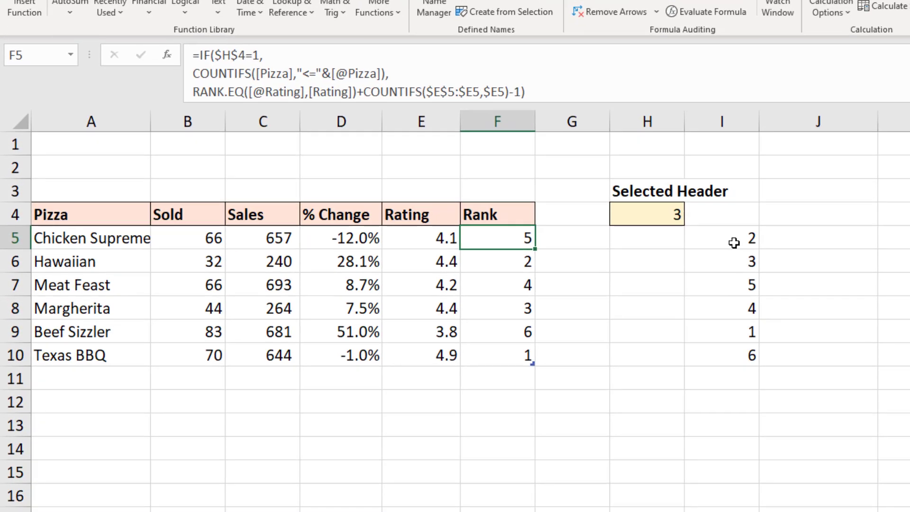
left_click_drag(685, 239, 709, 335)
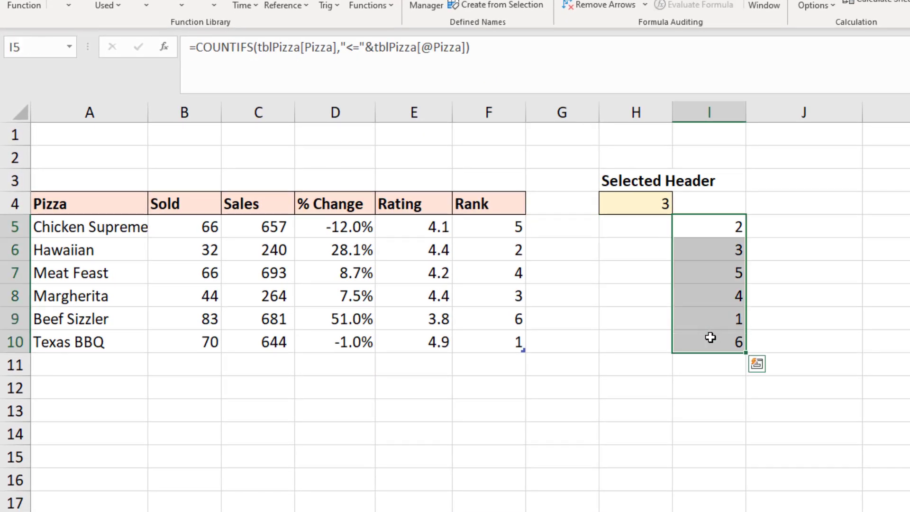
key("Delete")
Start an OFFSET formula in I7 with $A5 as the reference, 0 rows and $H$4-1 as the column offset.
left_click(724, 278)
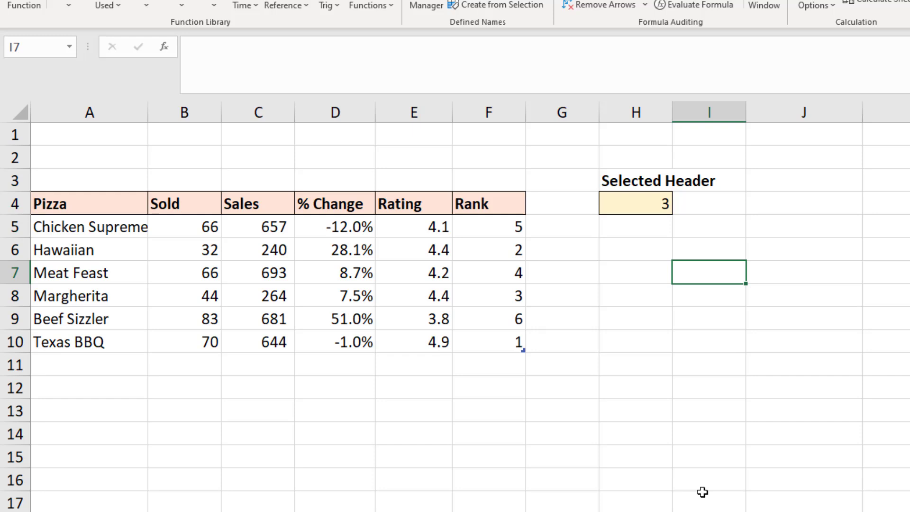
type("=offset(")
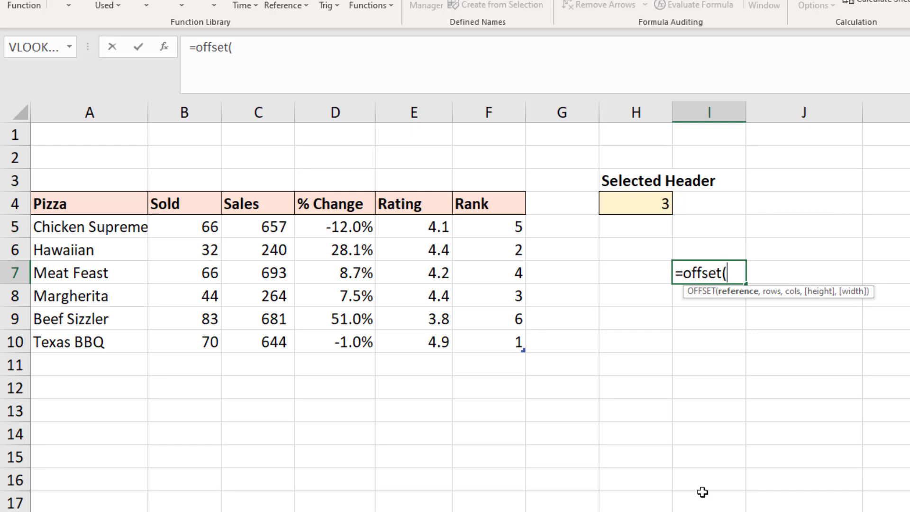
type("$A5")
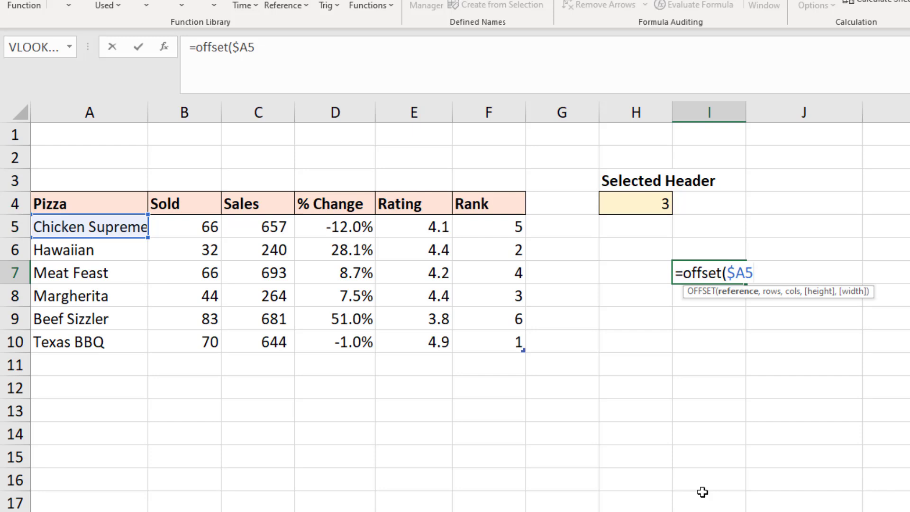
type(",0")
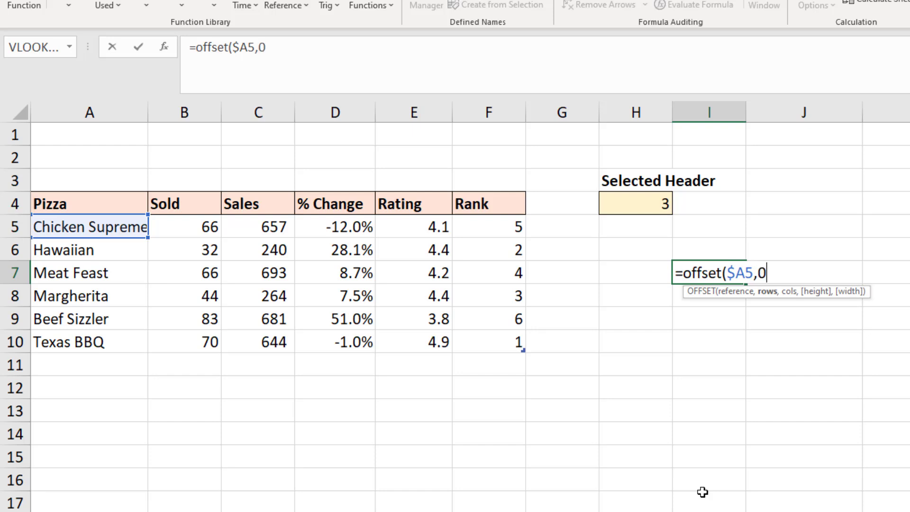
type(",")
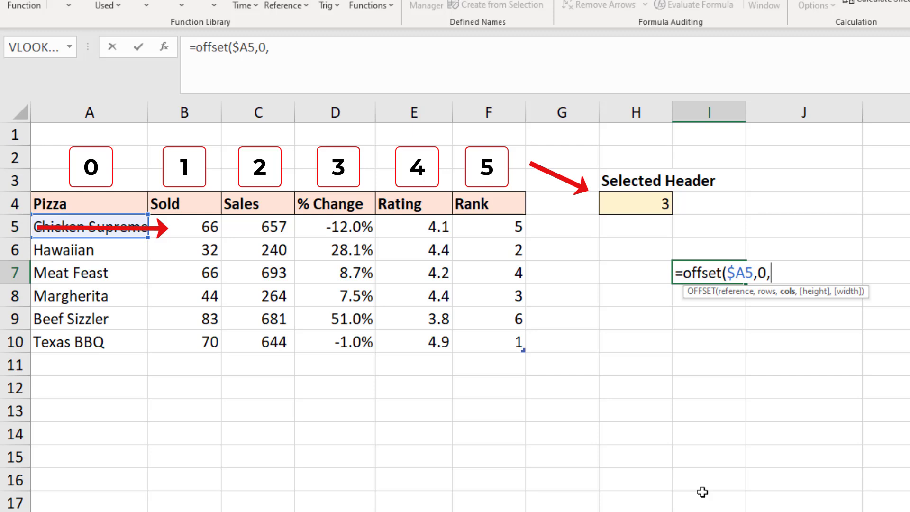
left_click(644, 206)
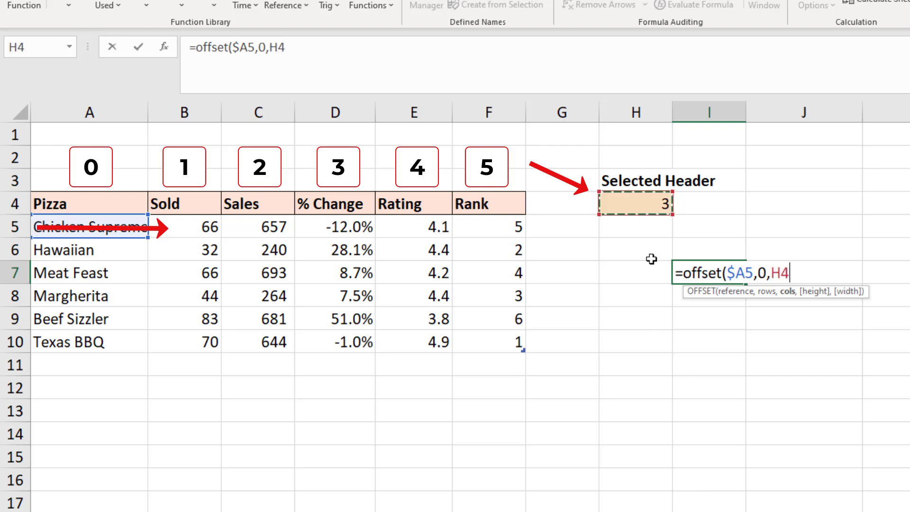
key("F4")
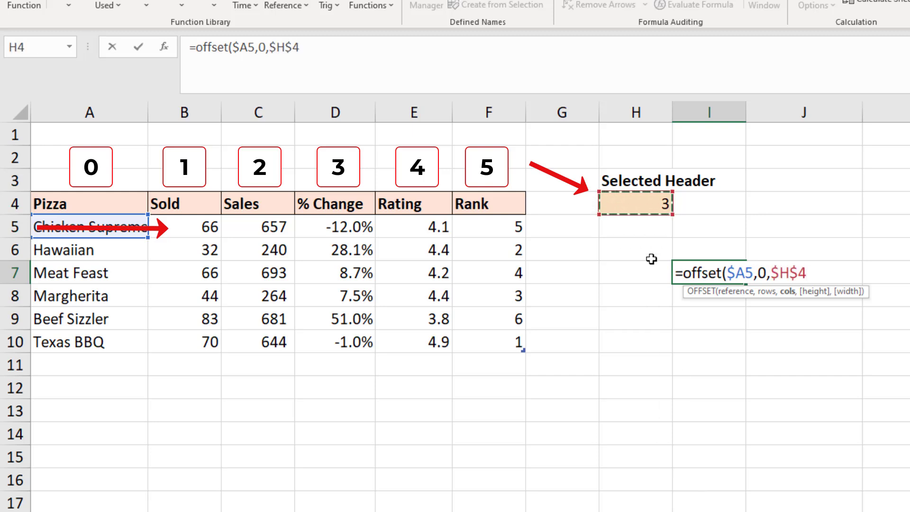
type("-1")
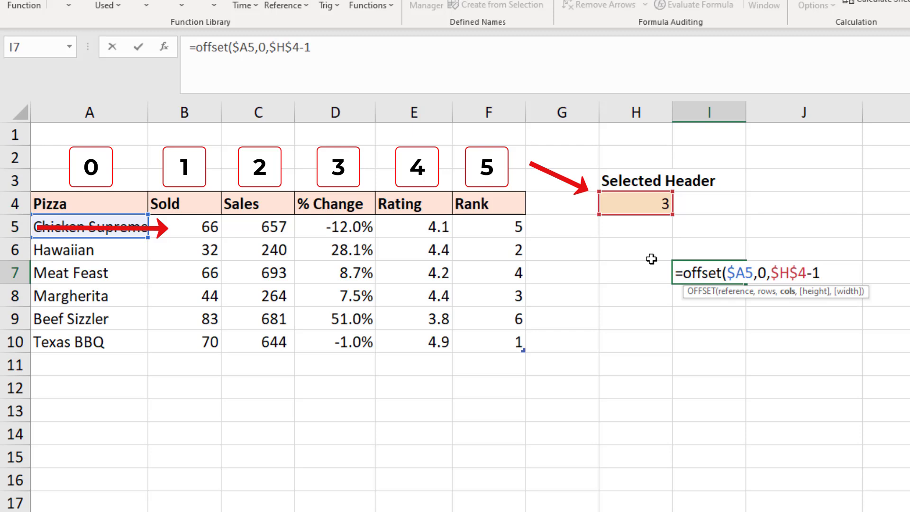
Complete the I7 OFFSET with a height and width of 1, and store it as text with a leading apostrophe.
type(",1,1")
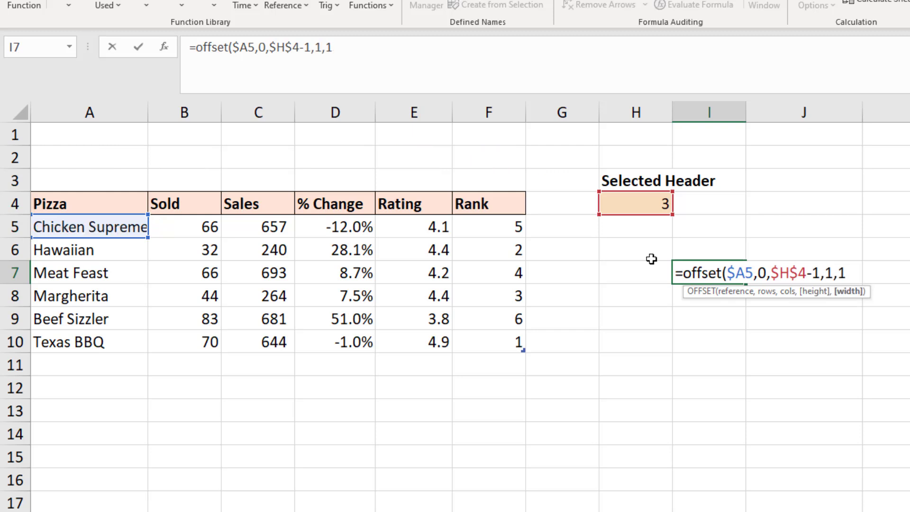
type(")")
left_click(678, 282)
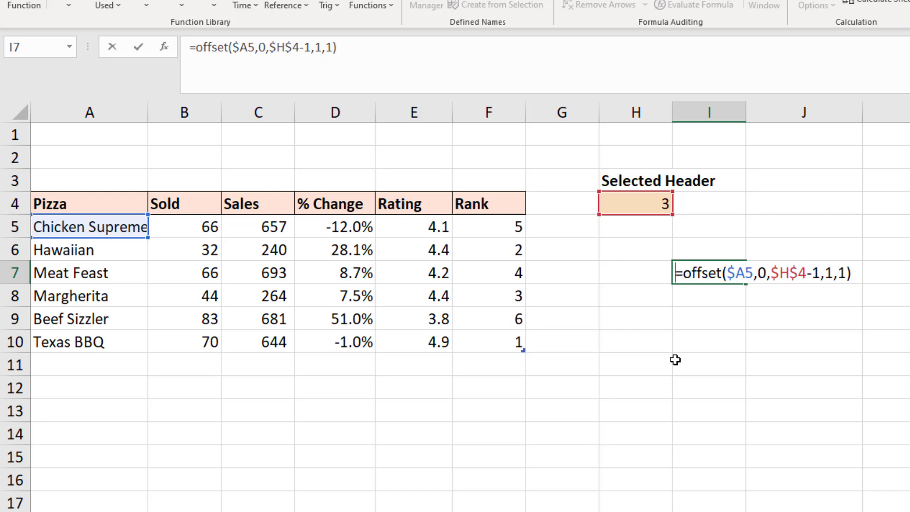
type("'")
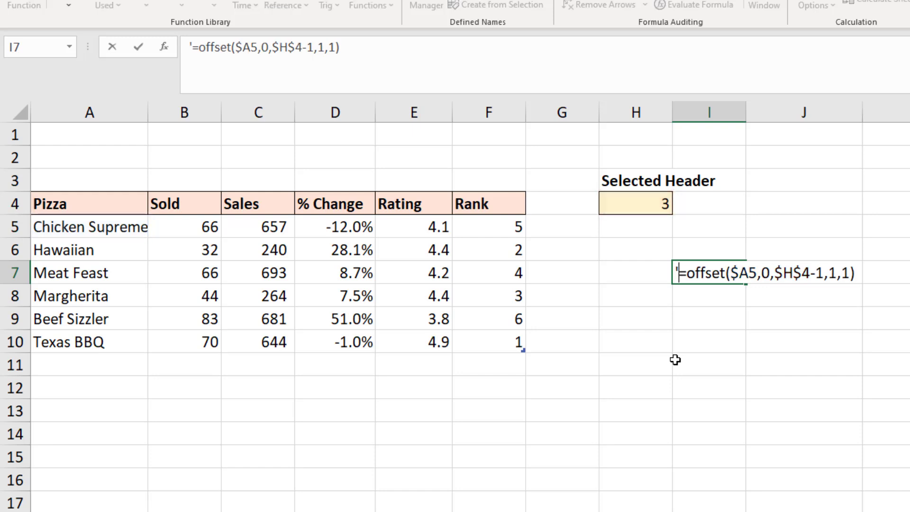
key("Return")
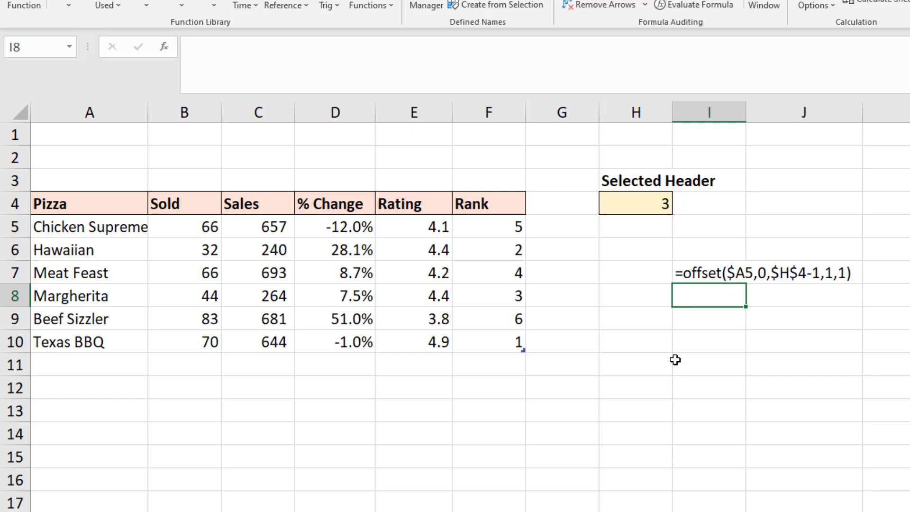
Enter the whole-column formula =offset($A$5,0,$H$4-1,6,1) in I8 as text.
type("=offset(")
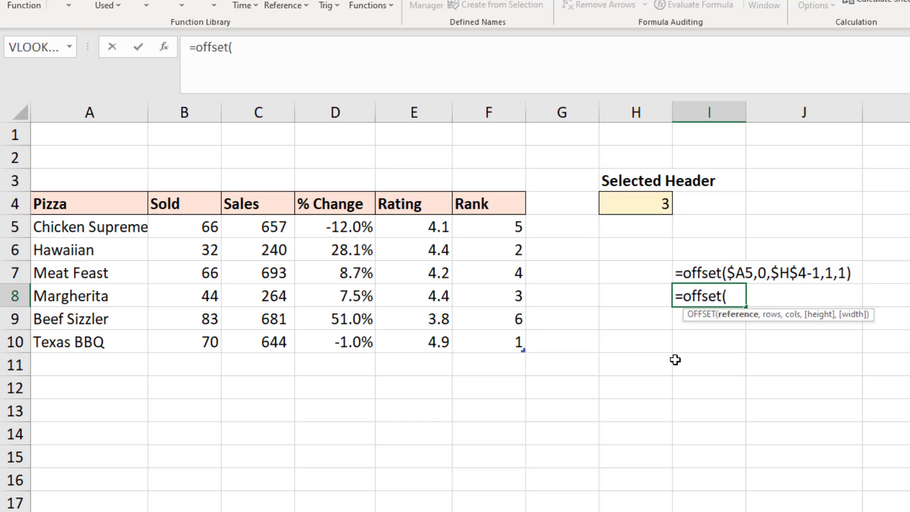
type("$A$5")
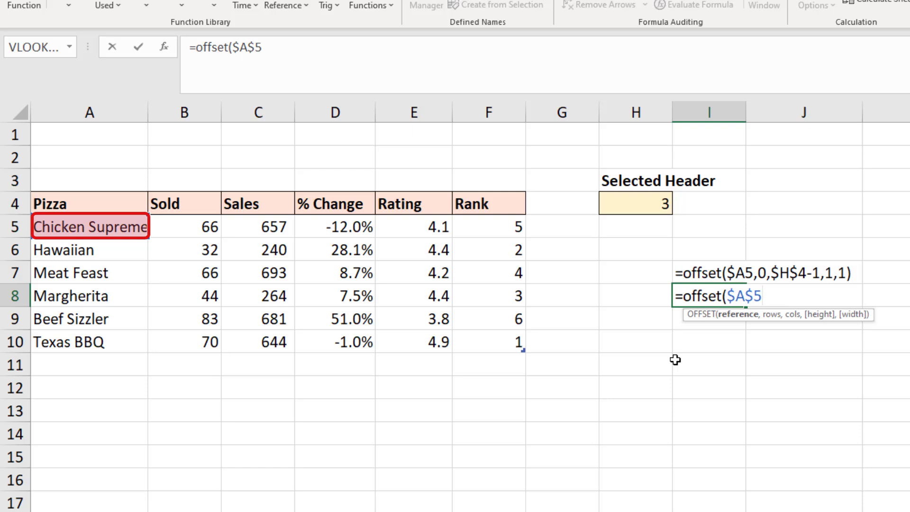
type(",")
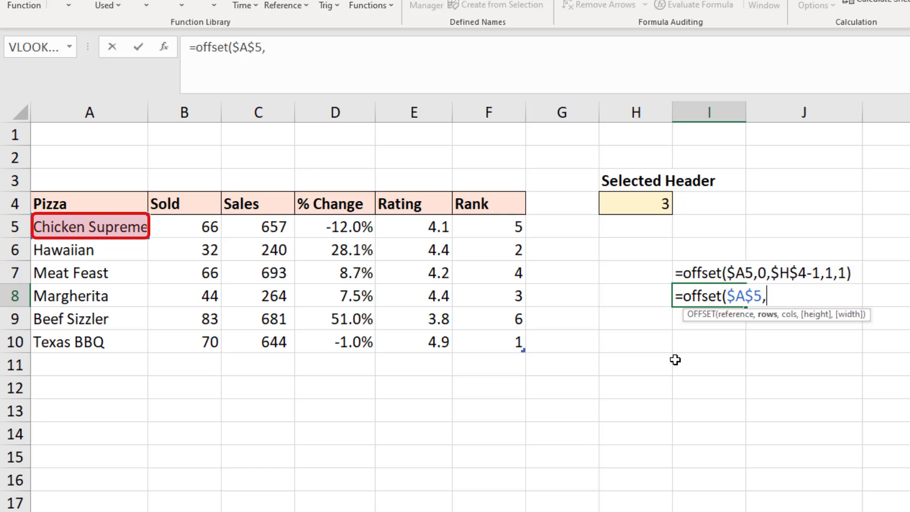
type("0,")
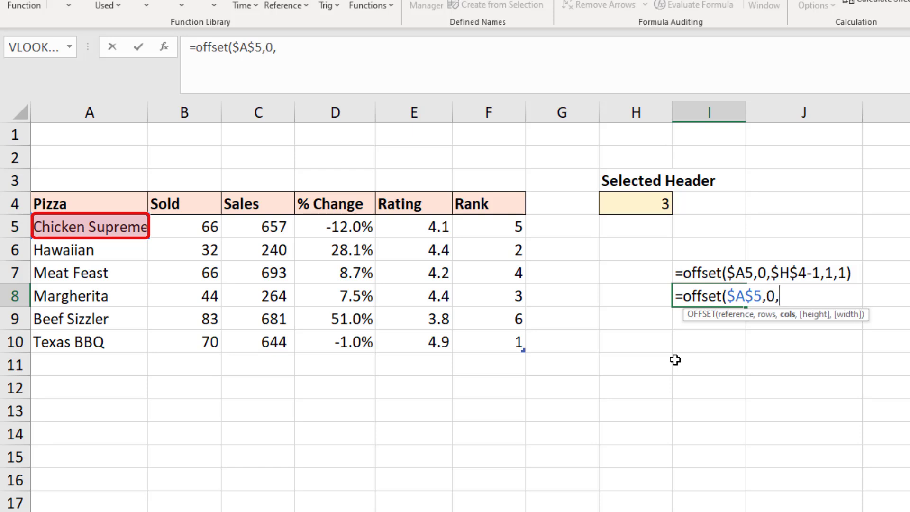
left_click(645, 207)
key("F4")
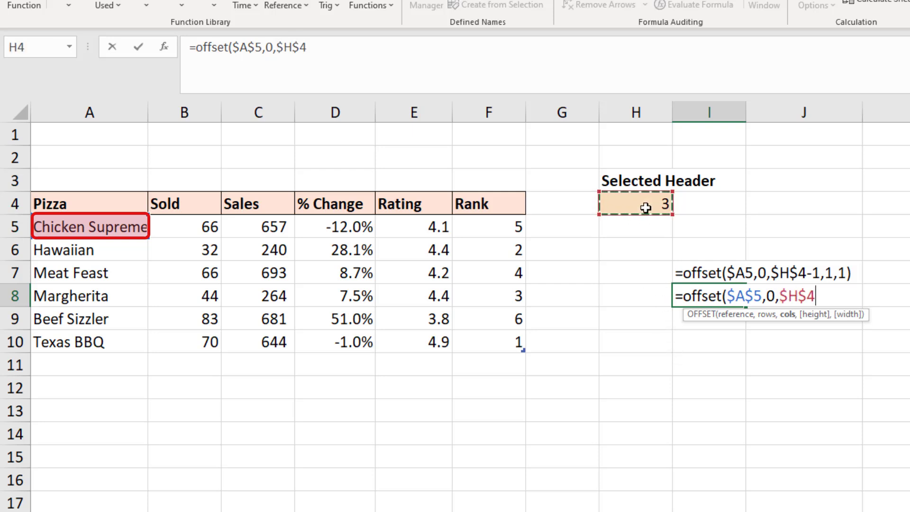
type("-1")
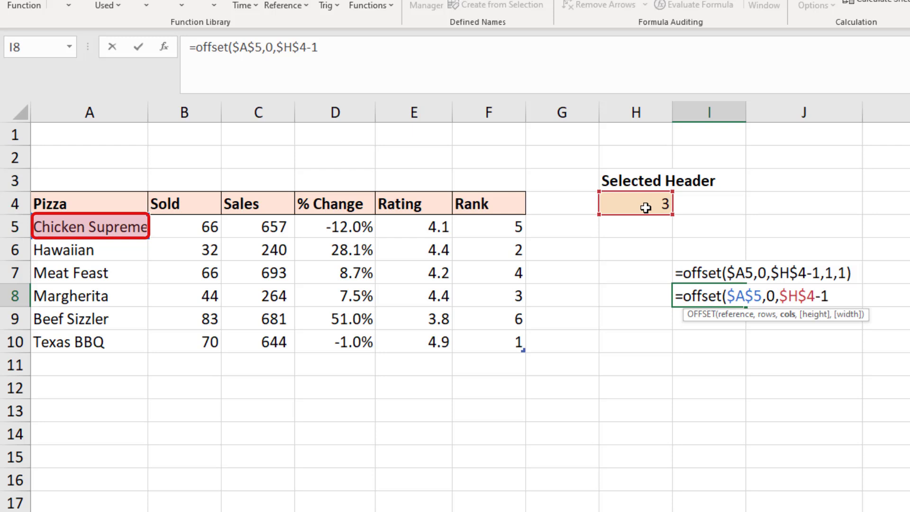
type(",6")
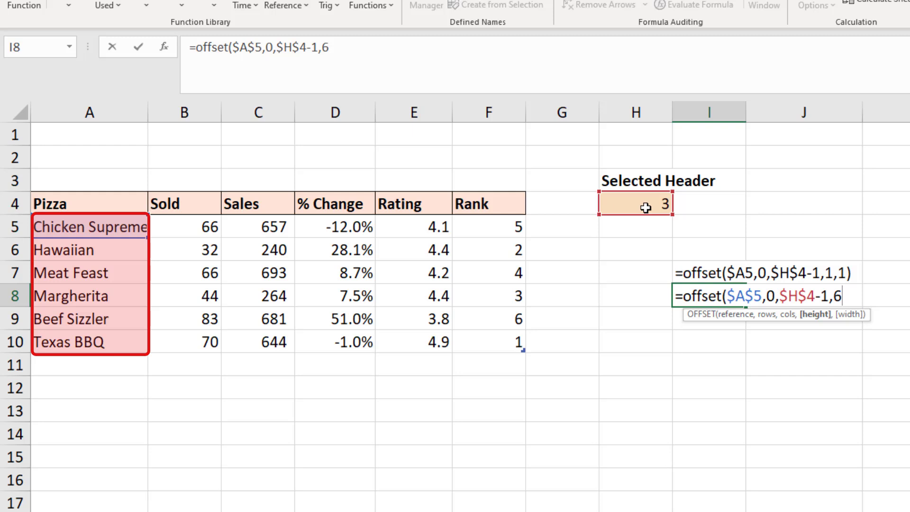
type(",1")
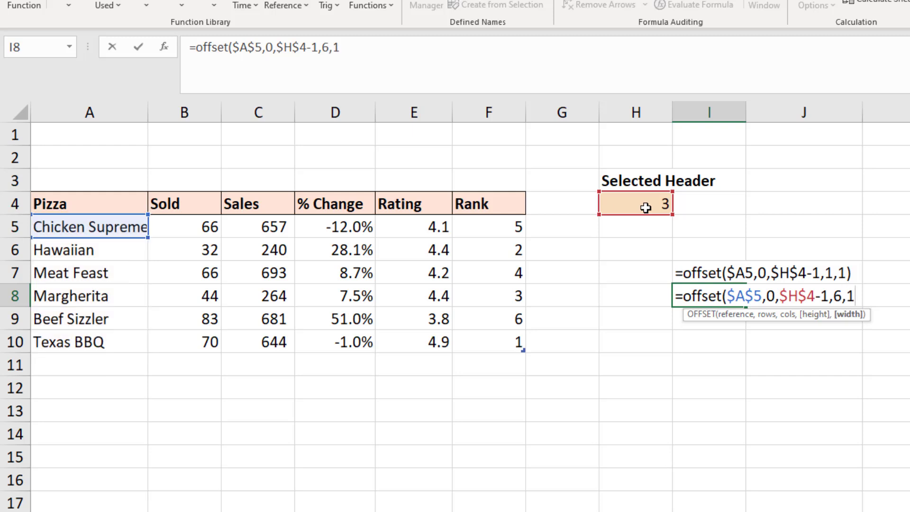
type(")")
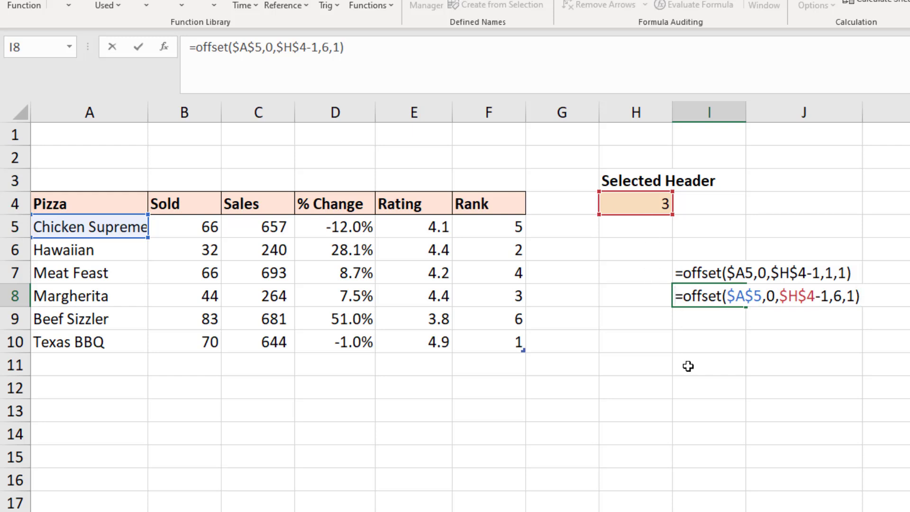
key("Return")
Start a third OFFSET formula in I9 with $A$5 as the reference, 0 rows and $H$4-1 as the column offset.
type("=offset(")
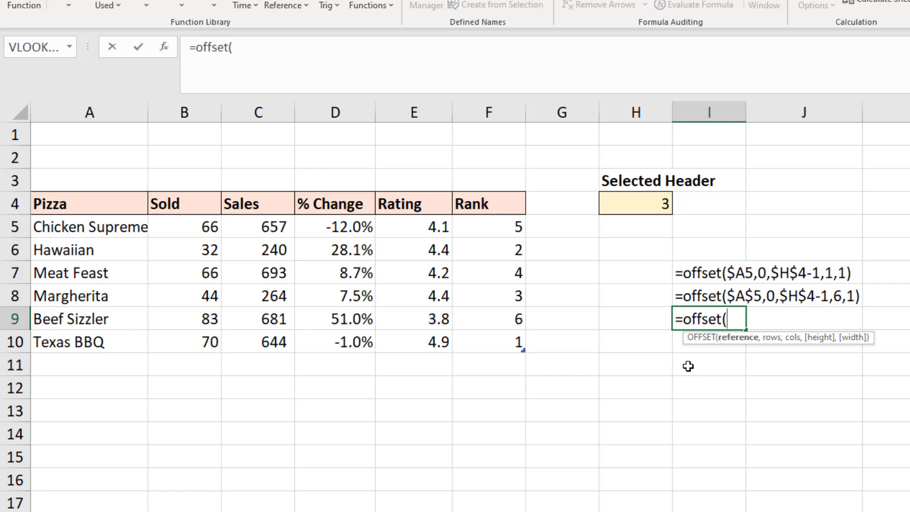
type("$A$5,0,")
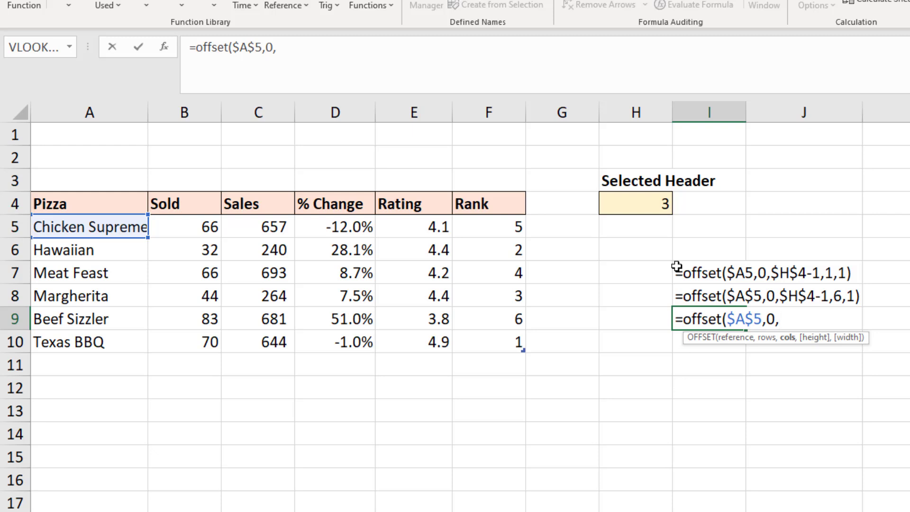
left_click(654, 202)
key("F4")
type("-1,")
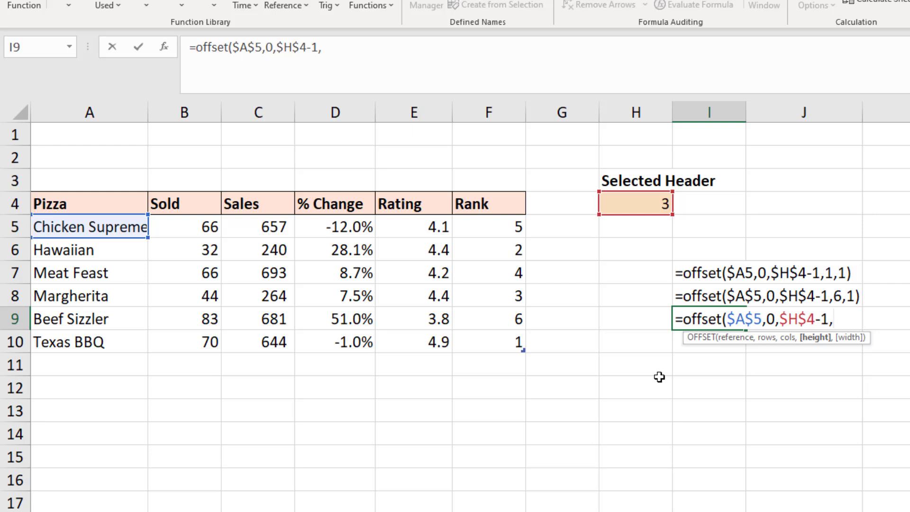
Complete the I9 OFFSET with row($A1) as the height and 1 as the width, storing it as text with a leading apostrophe.
type("row(")
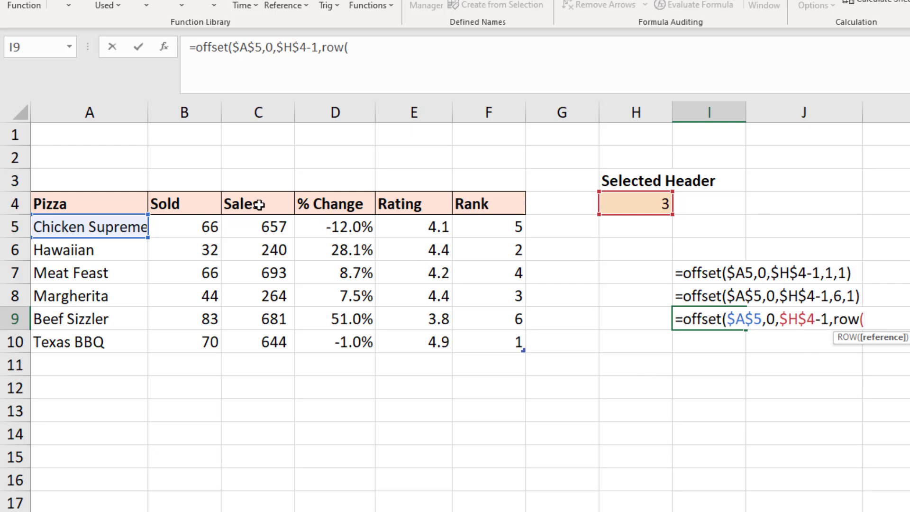
left_click(131, 138)
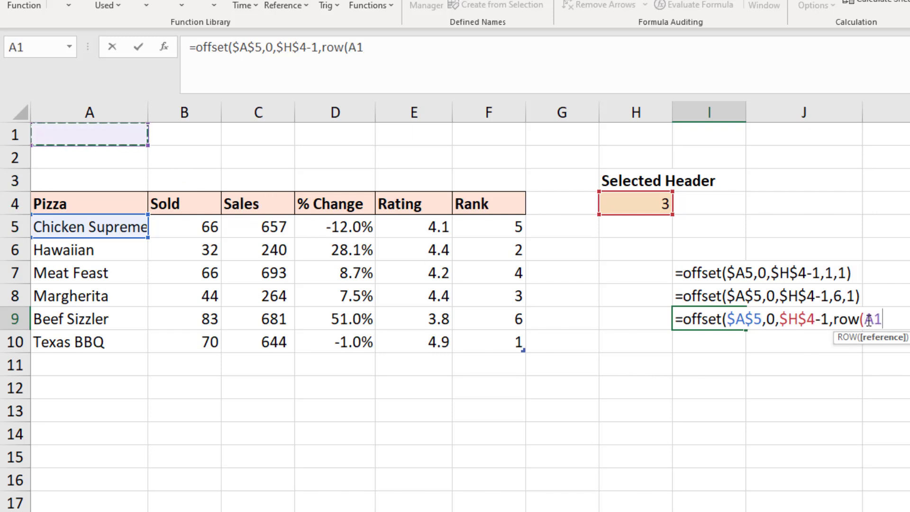
type("$")
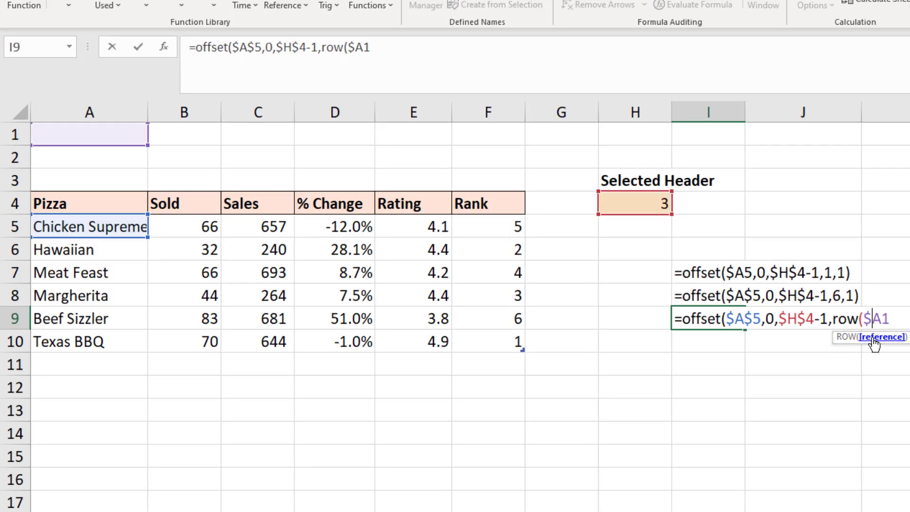
type(")")
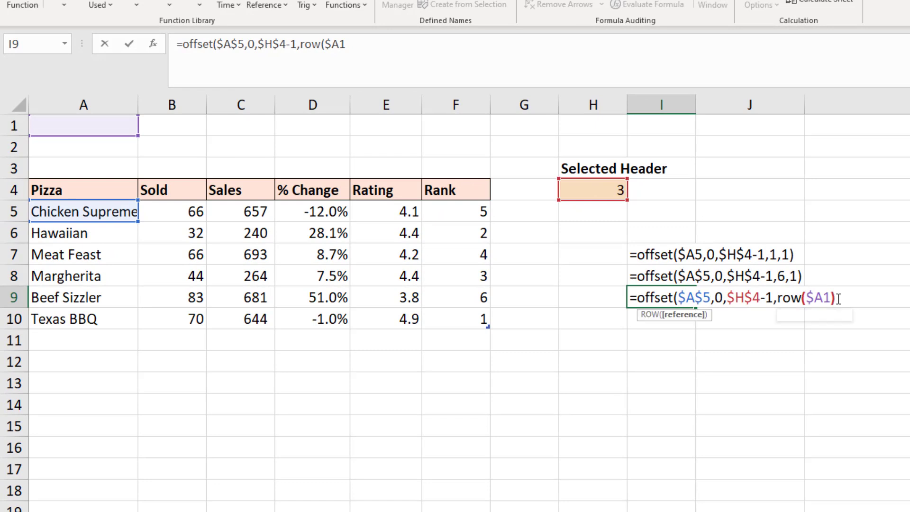
type(",1")
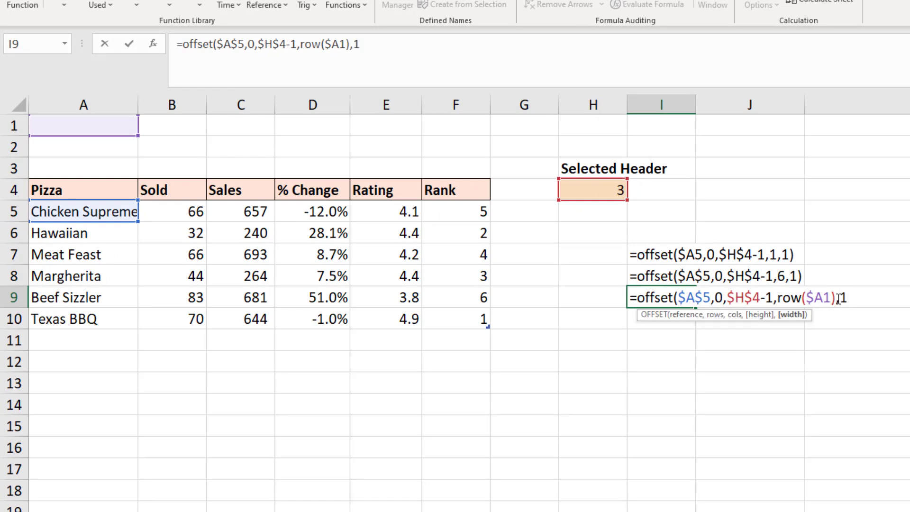
type(")")
left_click(632, 297)
type("'")
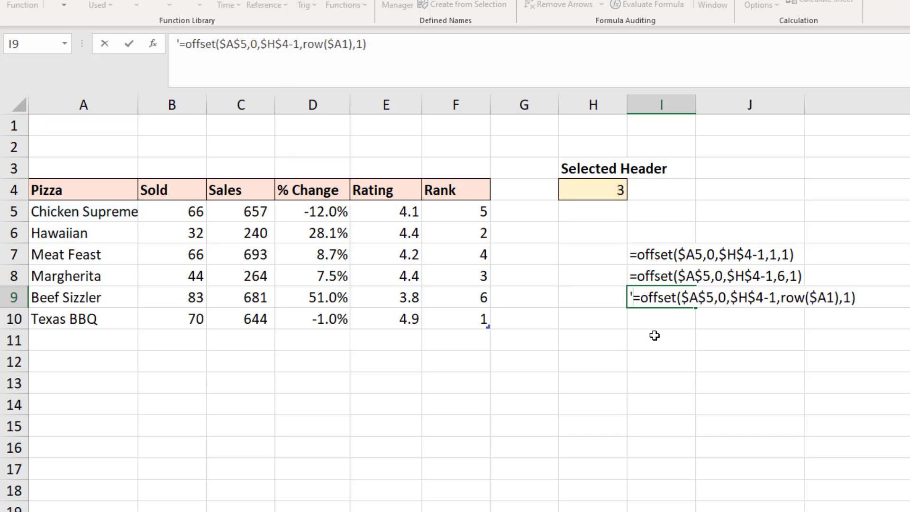
key("Return")
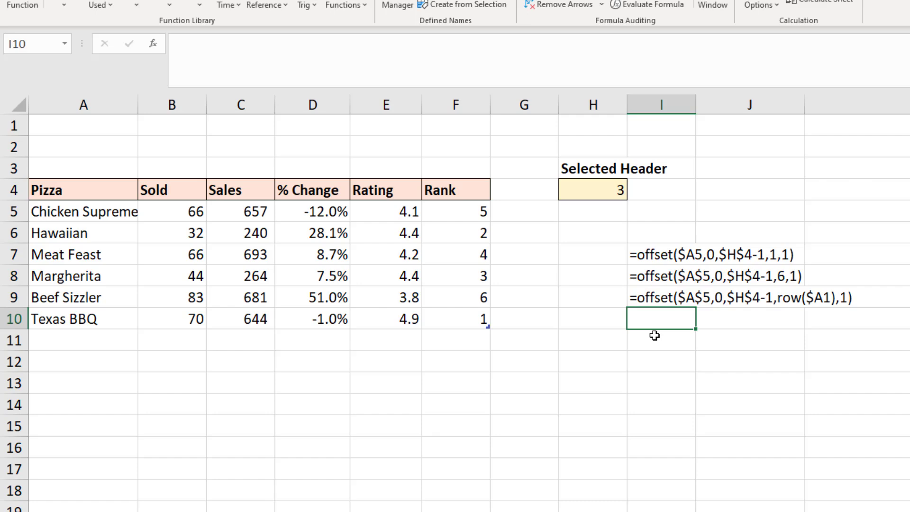
Define a workbook name rngSortCell that refers to I7's formula text =offset($A5,0,$H$4-1,1,1), copied without the apostrophe.
left_click(661, 256)
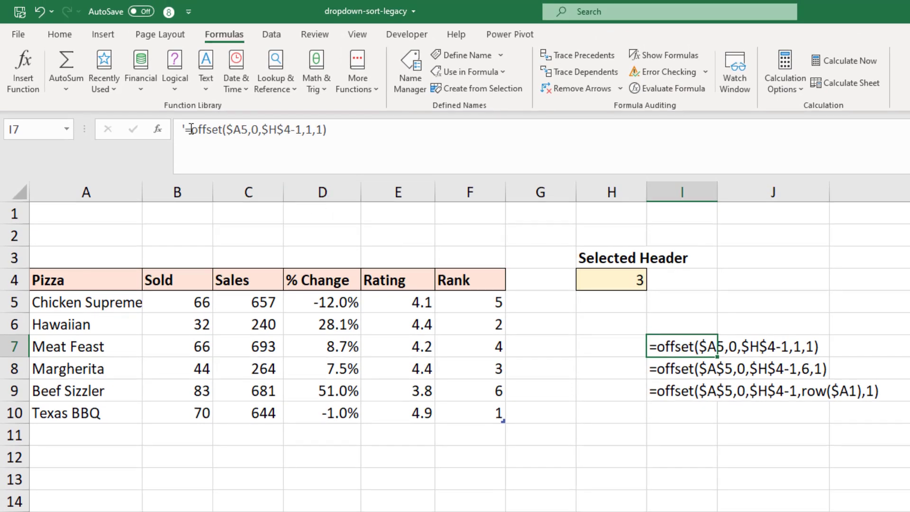
left_click_drag(188, 129, 338, 129)
key("ctrl+c")
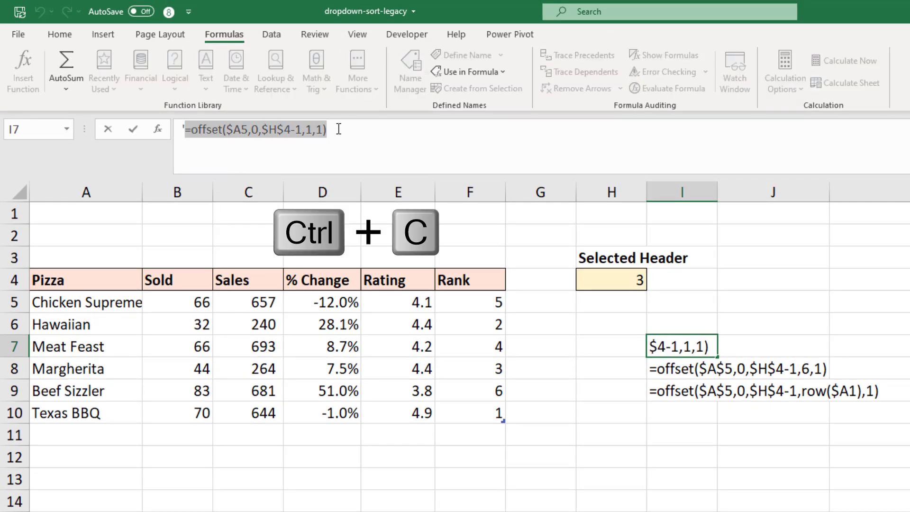
key("Escape")
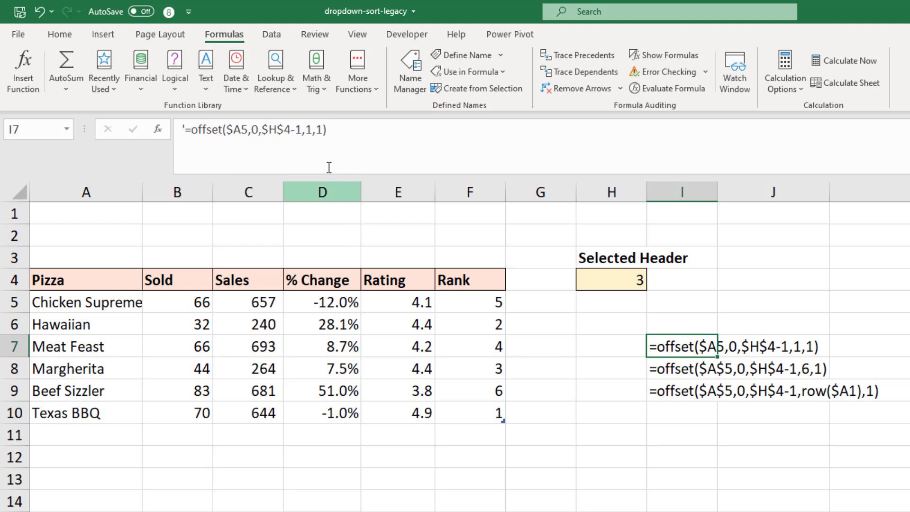
left_click(451, 58)
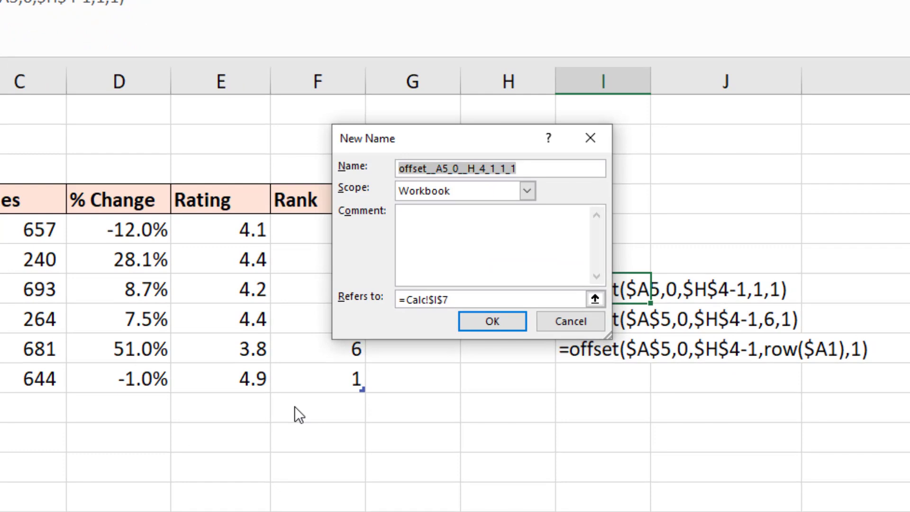
type("rngSortCell")
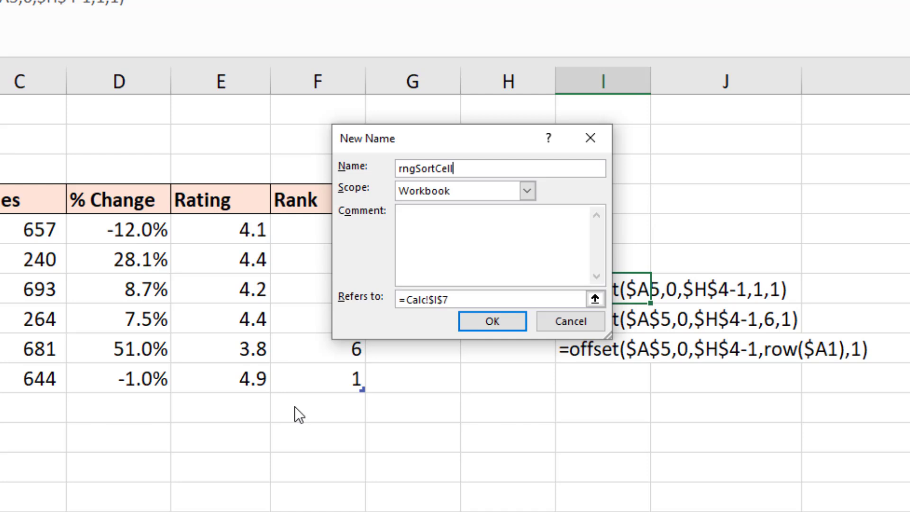
left_click_drag(457, 300, 354, 299)
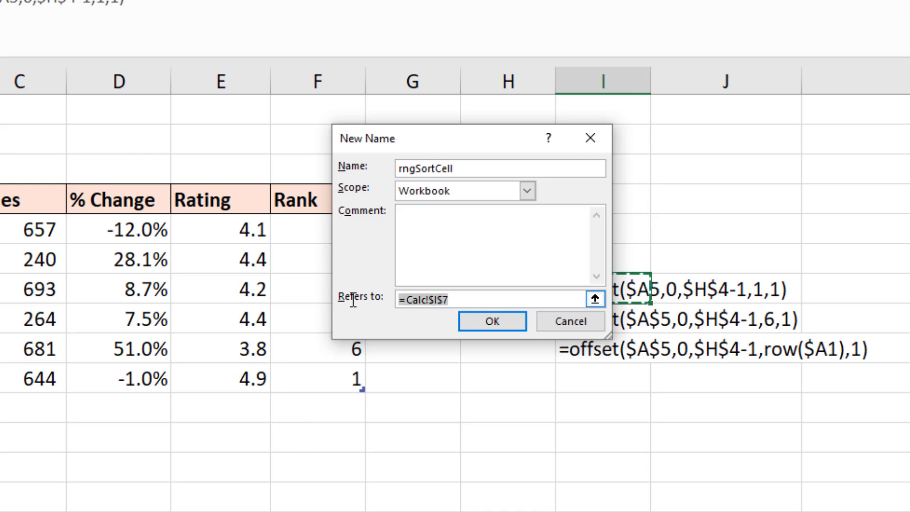
key("ctrl+v")
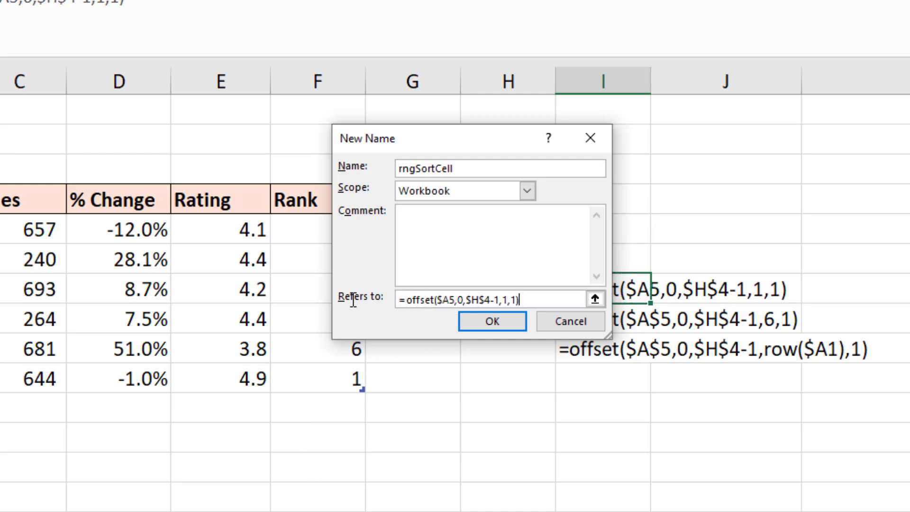
left_click(469, 321)
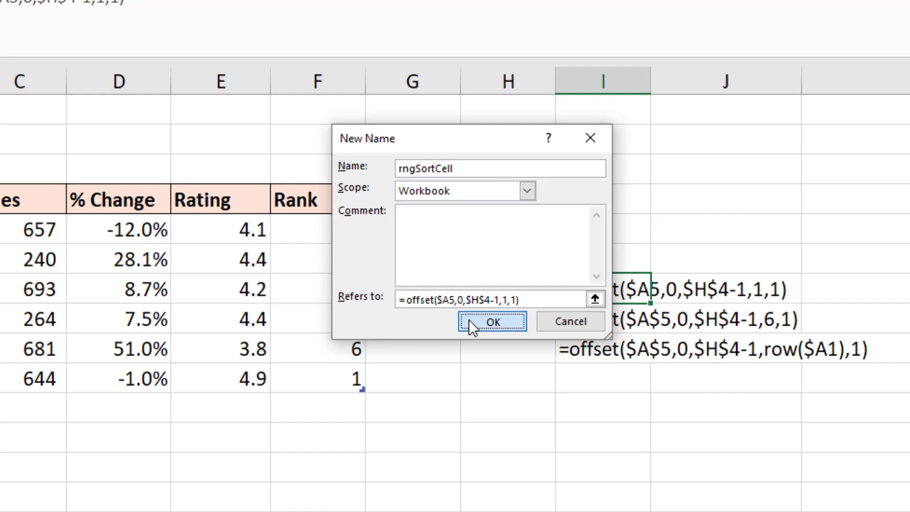
Define a workbook name rngSortColumn that refers to I8's formula text =offset($A$5,0,$H$4-1,6,1), copied without the apostrophe.
left_click(569, 319)
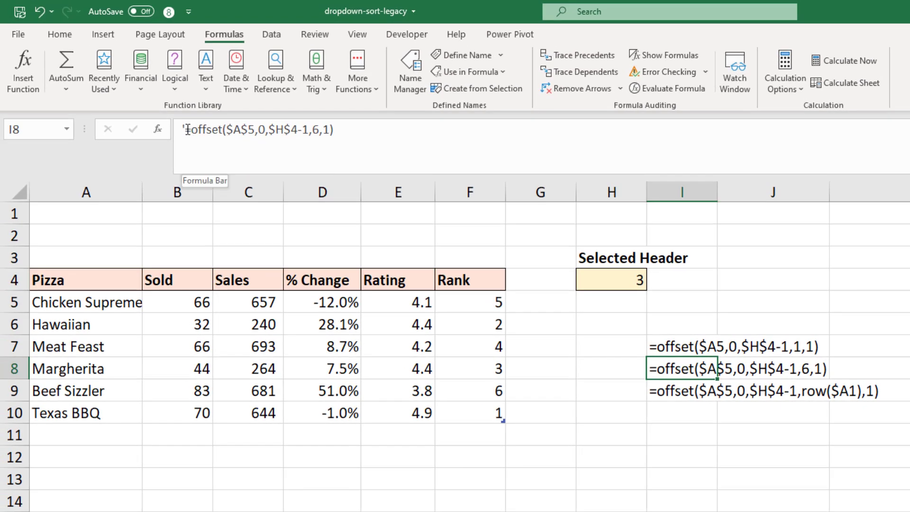
left_click_drag(150, 112, 335, 131)
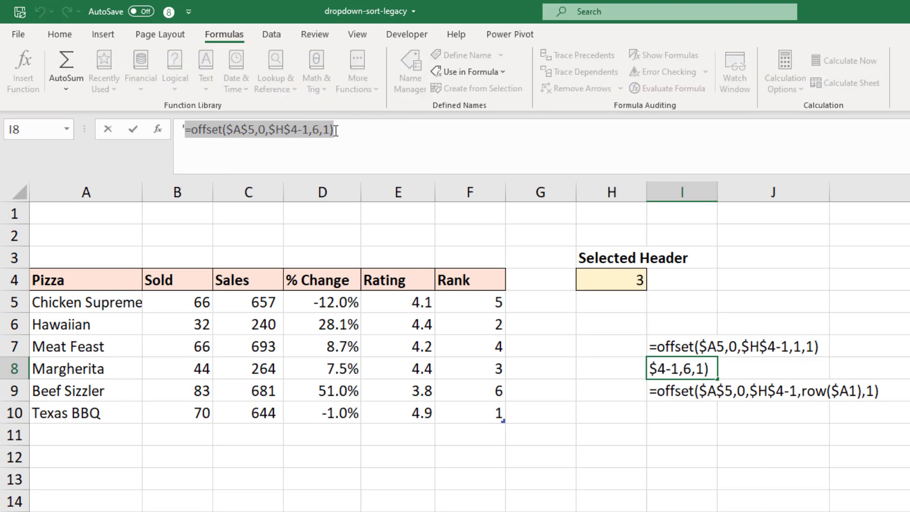
key("Escape")
left_click(457, 55)
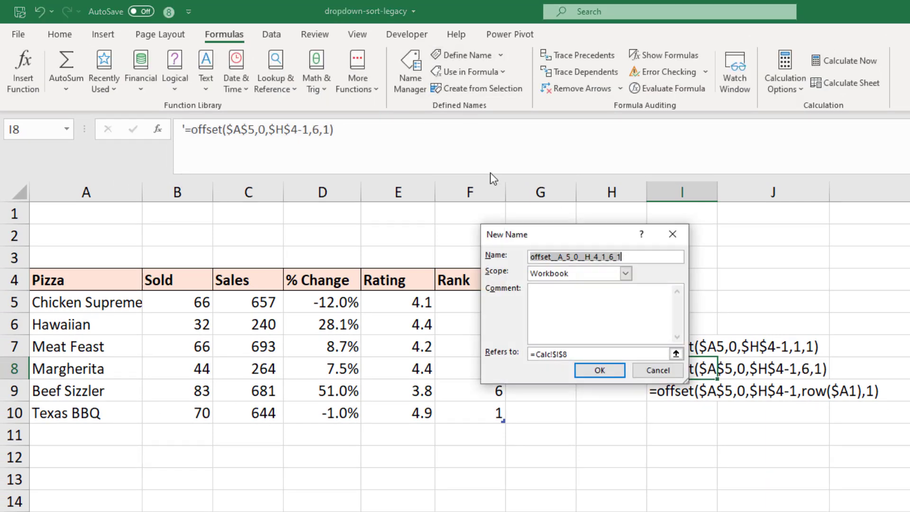
type("rng")
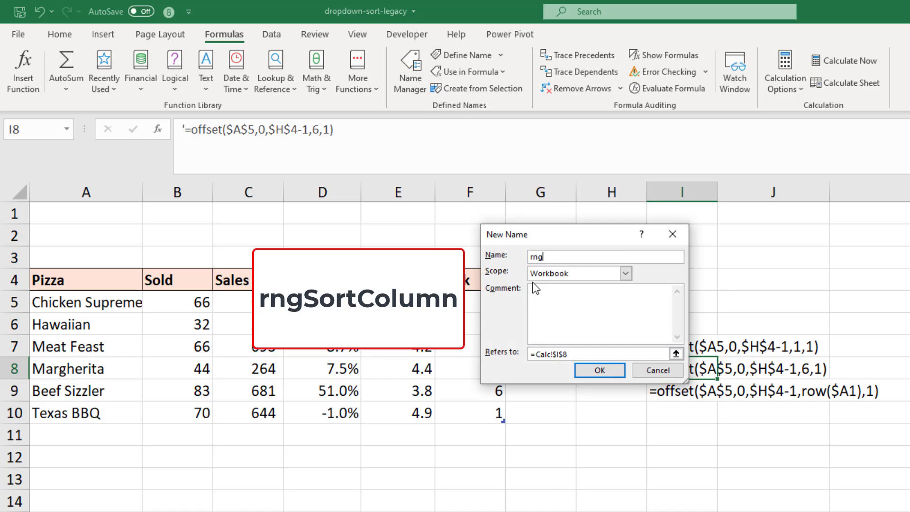
type("SortColumn")
left_click_drag(588, 356, 535, 355)
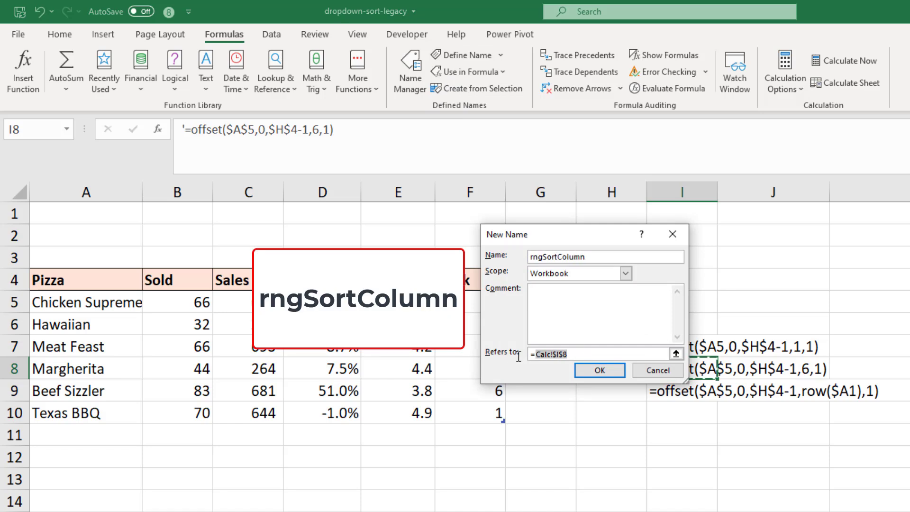
key("ctrl+v")
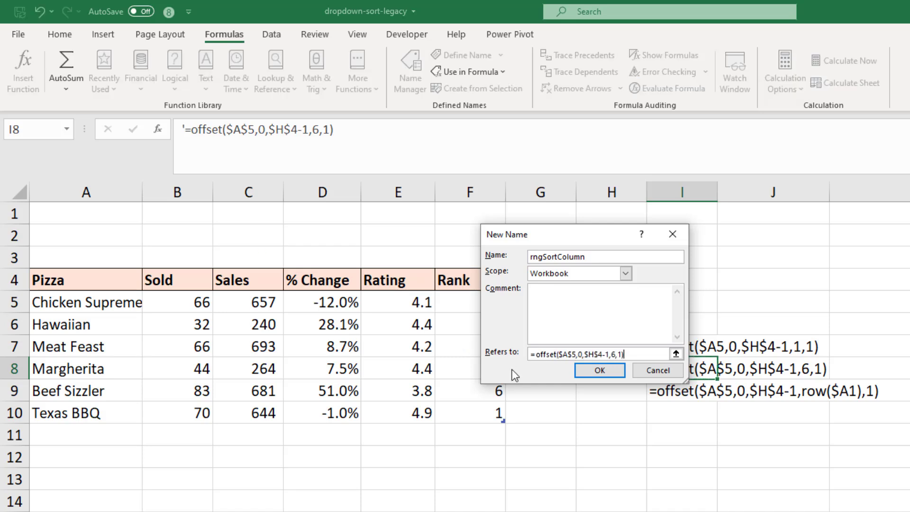
left_click(585, 368)
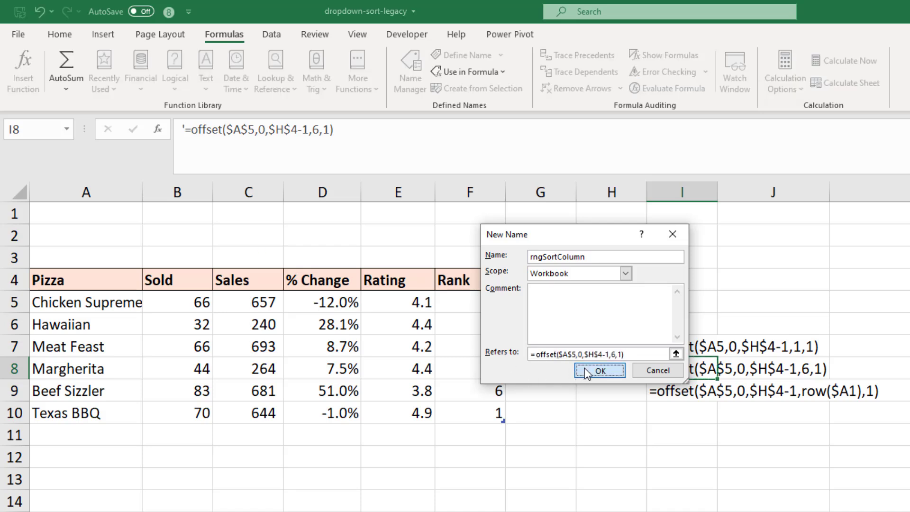
Define a workbook name rngSortExpand that refers to I9's formula text =offset($A$5,0,$H$4-1,row($A1),1), copied without the apostrophe.
left_click(653, 390)
left_click_drag(186, 132, 392, 130)
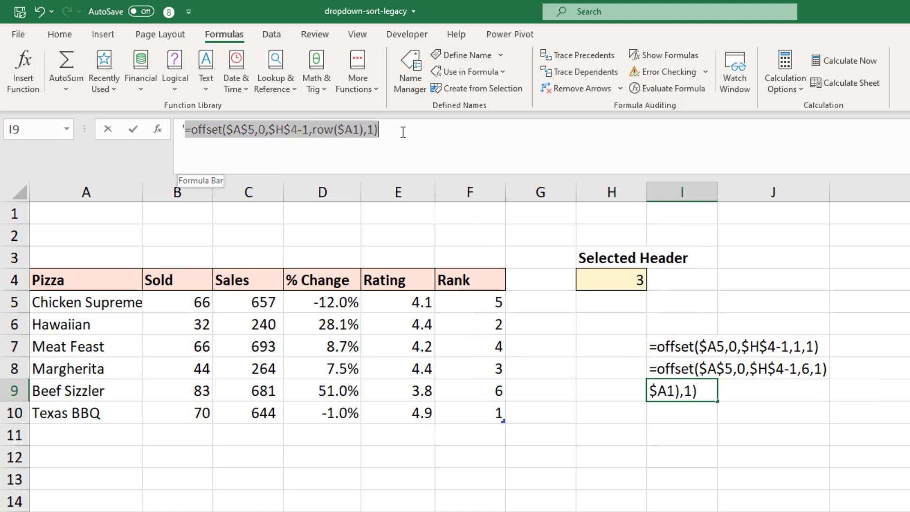
key("Escape")
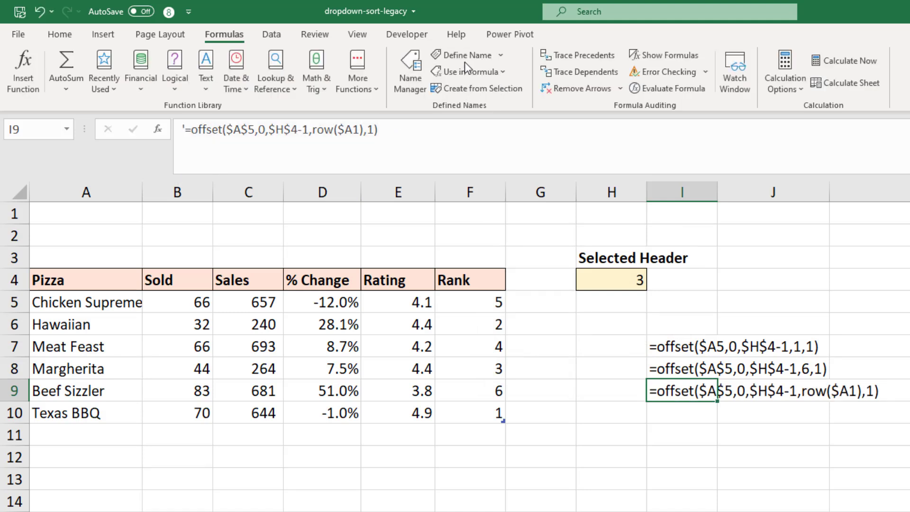
left_click(465, 56)
type("rn")
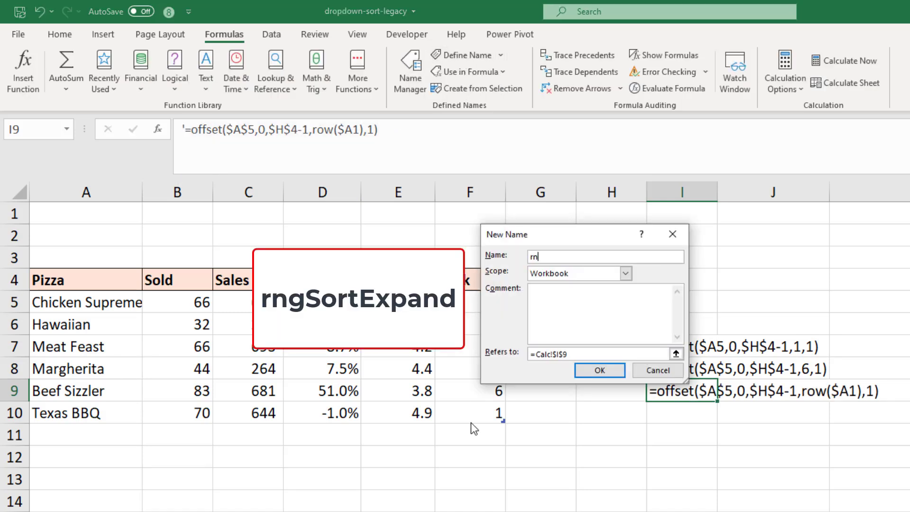
type("gSortExpand")
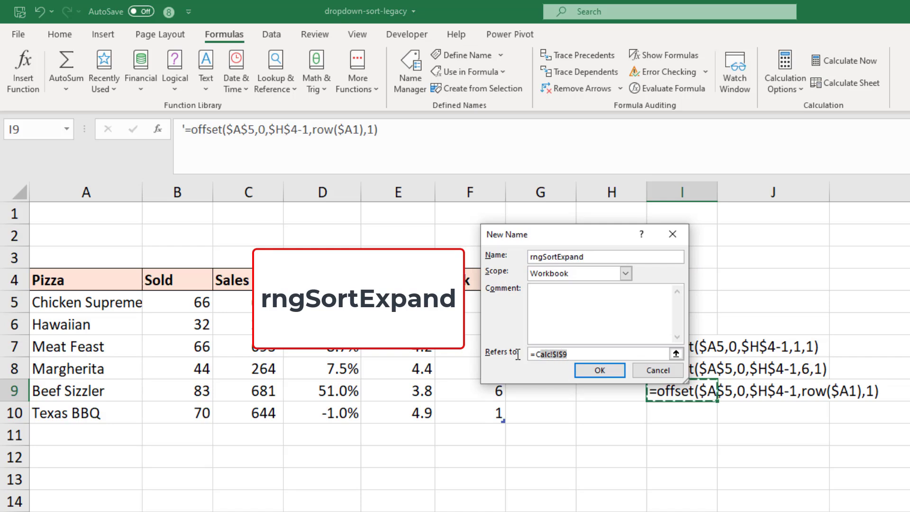
triple_click(562, 354)
key("ctrl+v")
left_click(592, 373)
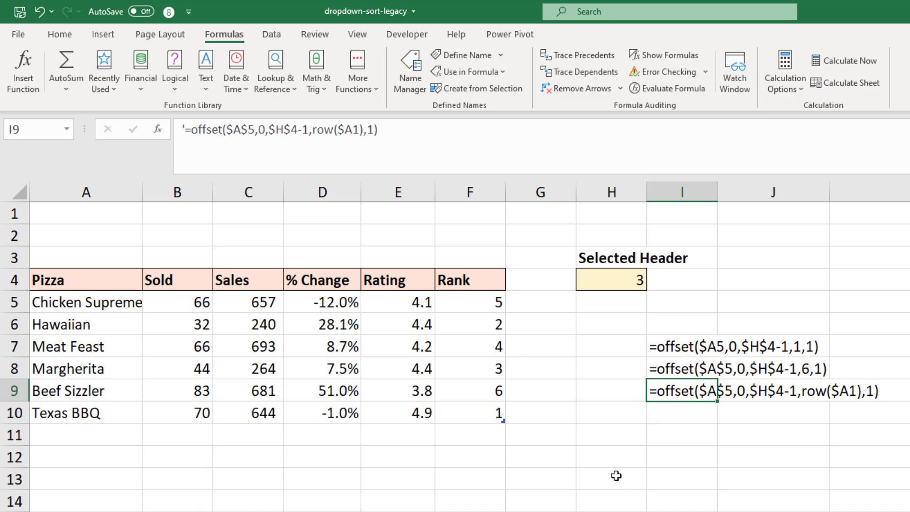
left_click(483, 309)
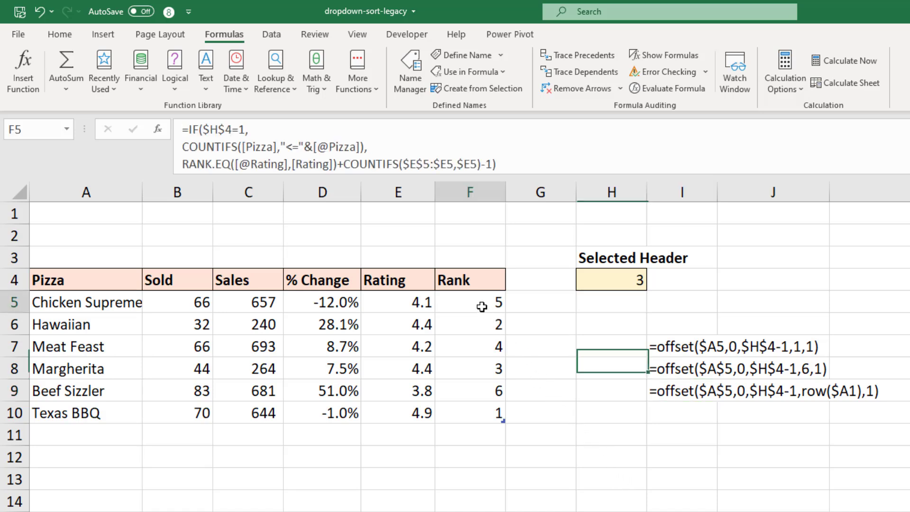
double_click(481, 303)
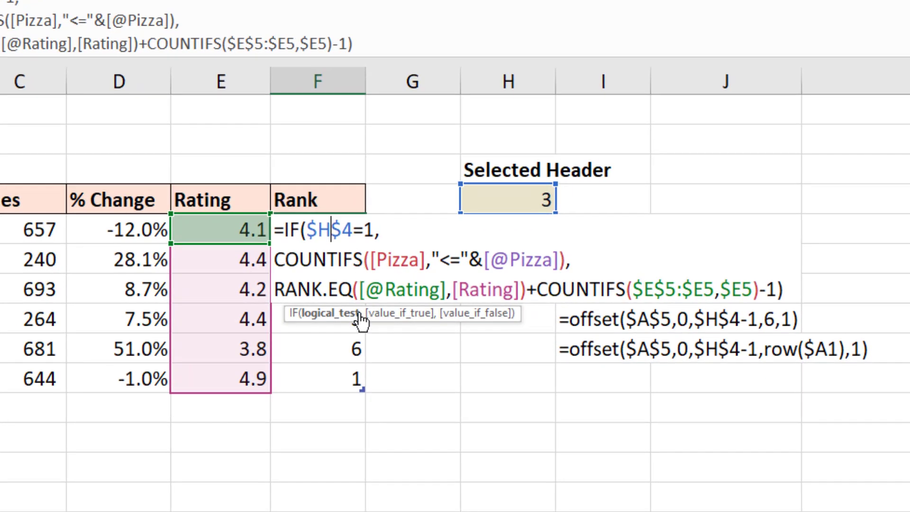
left_click(364, 289)
left_click_drag(375, 290, 447, 289)
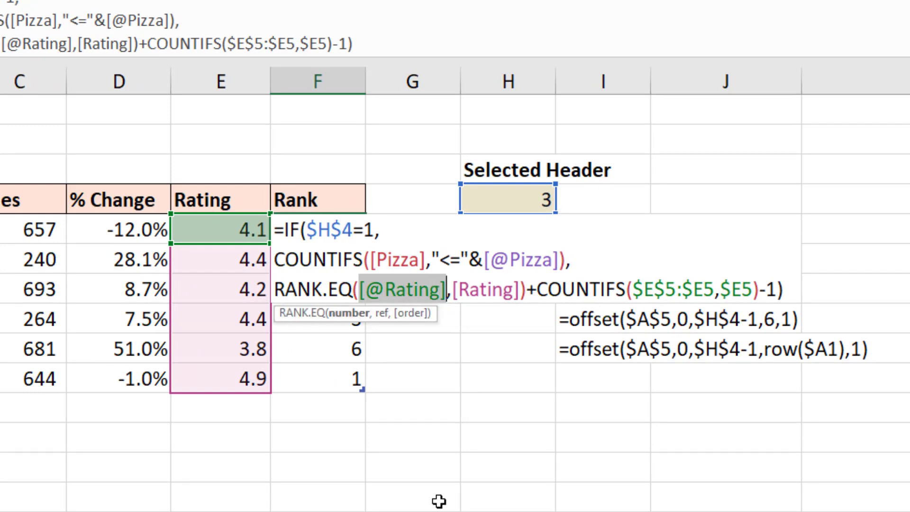
type("rng")
key("Tab")
left_click_drag(462, 300, 529, 297)
type("rngso")
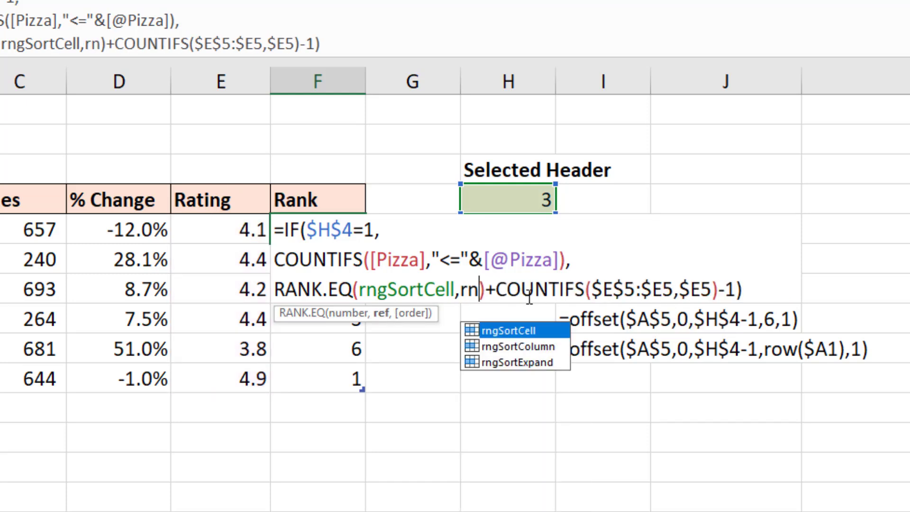
key("Down")
key("Tab")
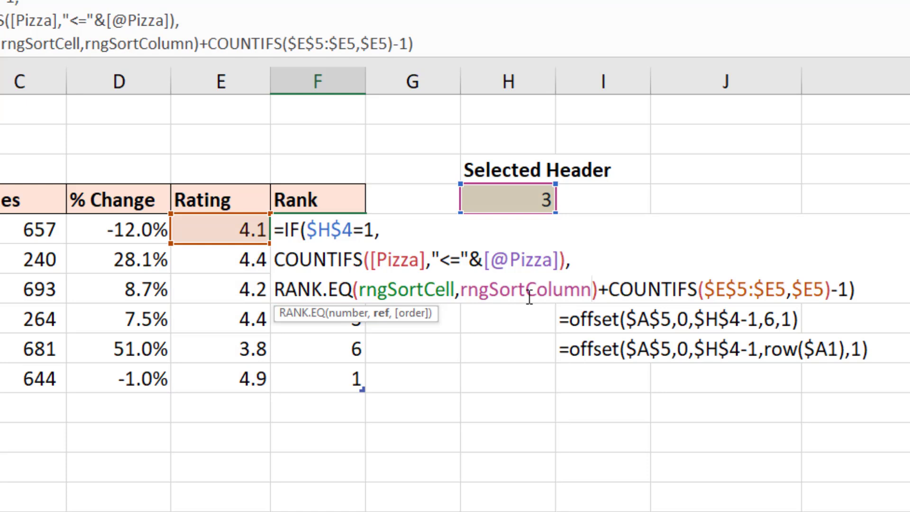
Replace the tie-breaking COUNTIFS arguments $E$5:$E5 and $E5 with rngSortExpand and rngSortCell, and commit the Rank formula.
left_click_drag(708, 293, 787, 292)
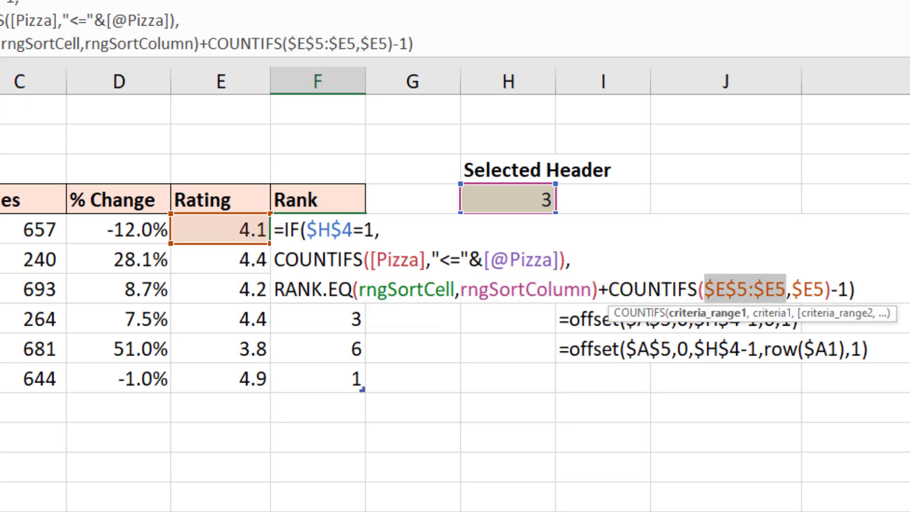
type("rngso")
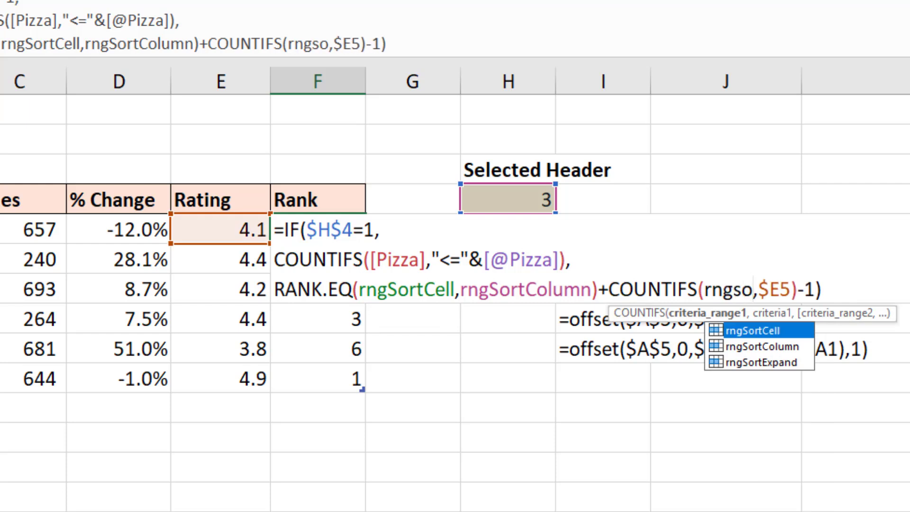
key("Down")
key("Down")
key("Tab")
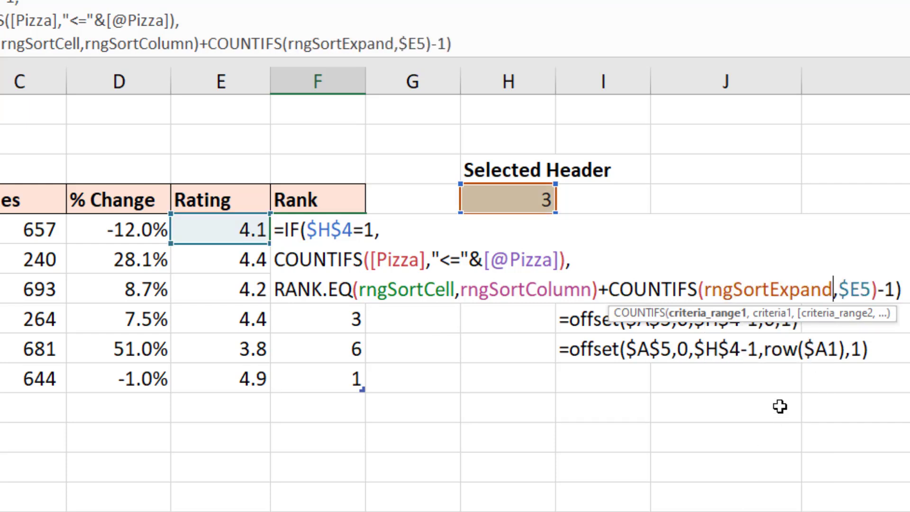
left_click_drag(839, 290, 872, 289)
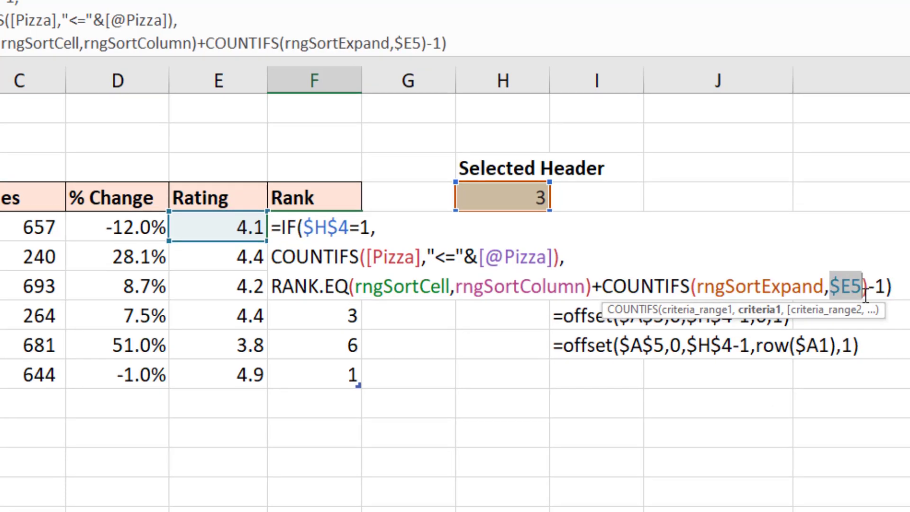
type("rngso")
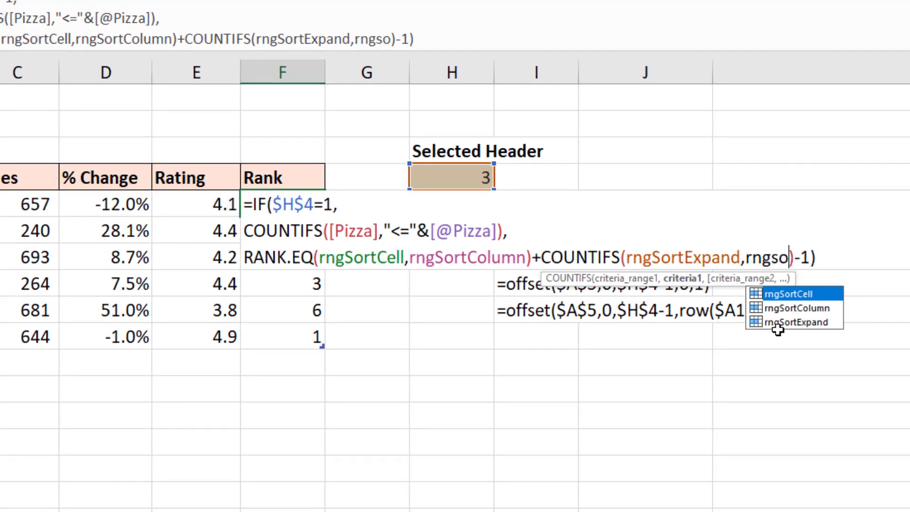
key("Tab")
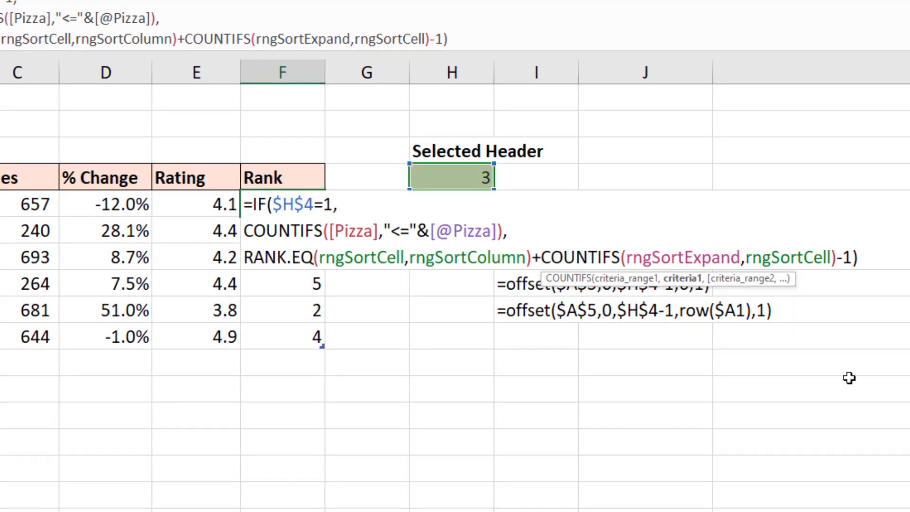
key("Return")
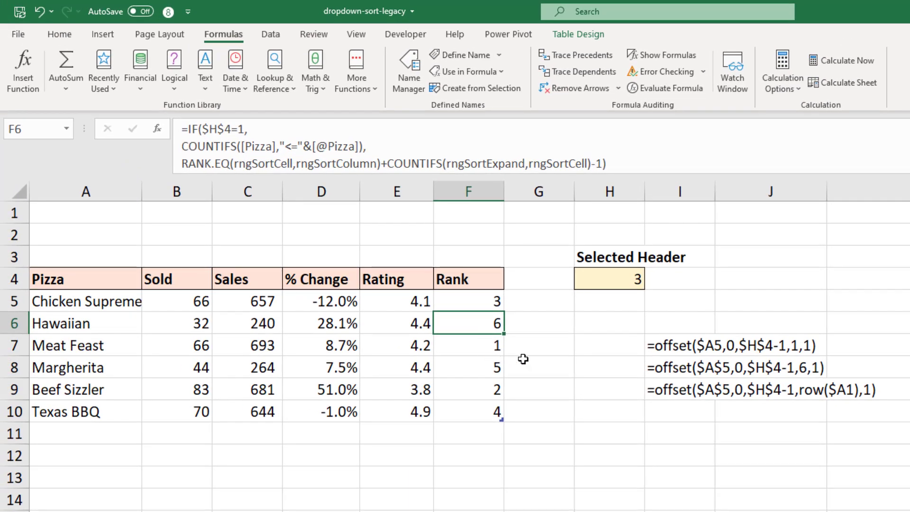
On the Report sheet, start an INDEX formula in B5 with tblPizza[Pizza] as its array.
left_click(497, 348)
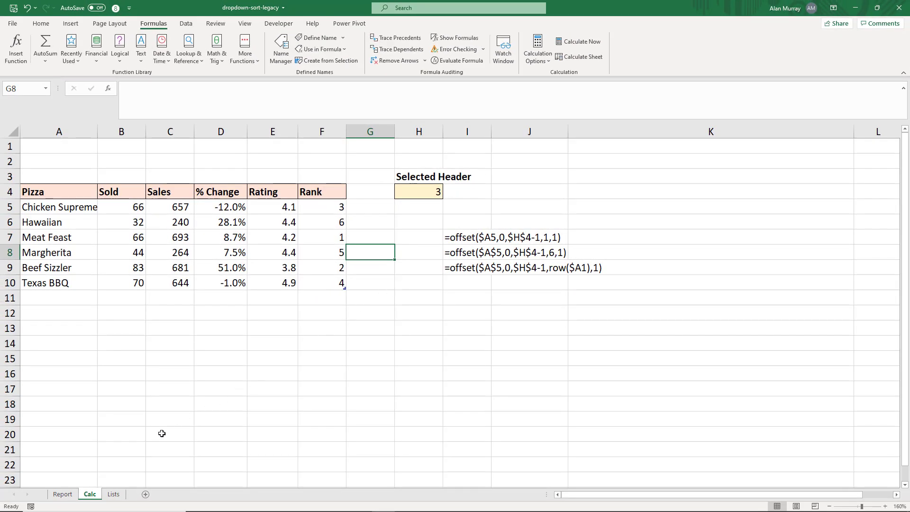
left_click(69, 494)
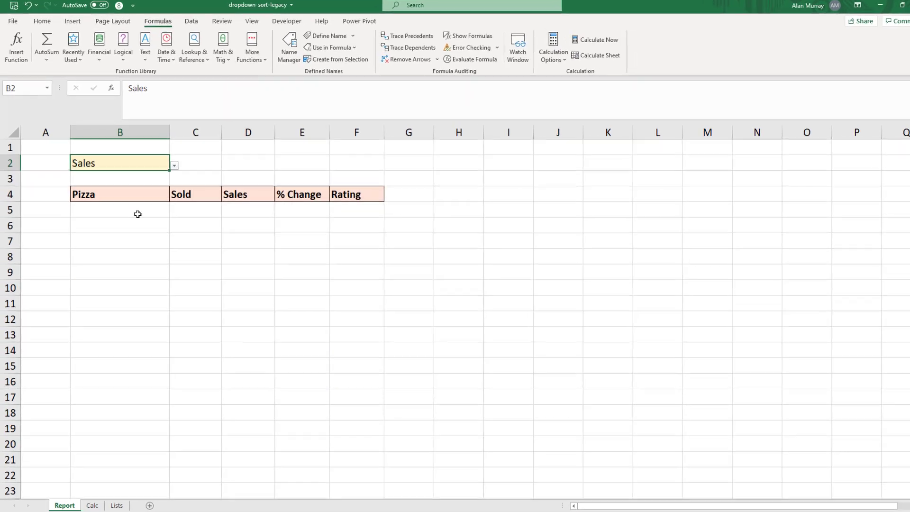
left_click(137, 214)
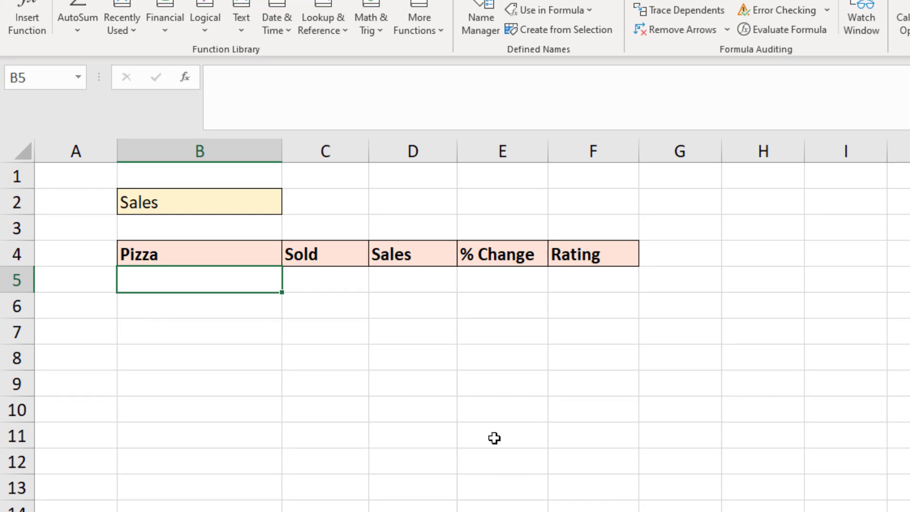
type("=index(")
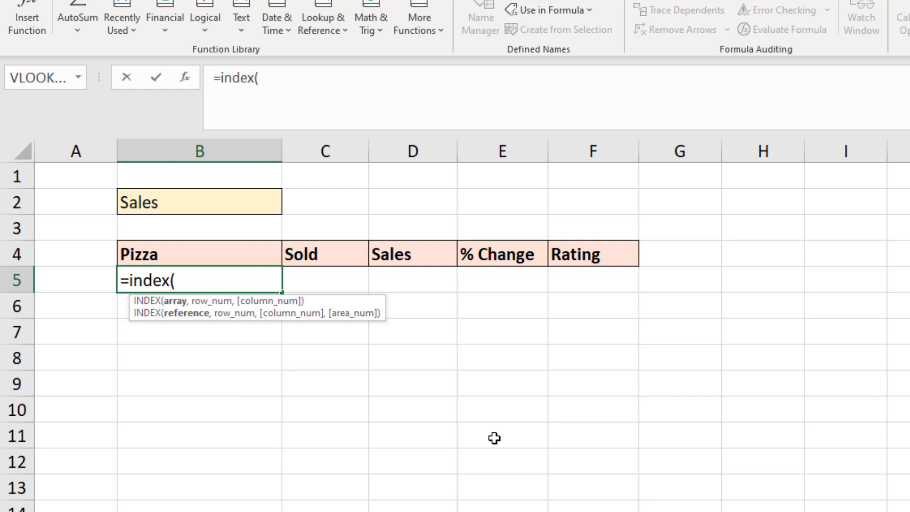
type("tbl")
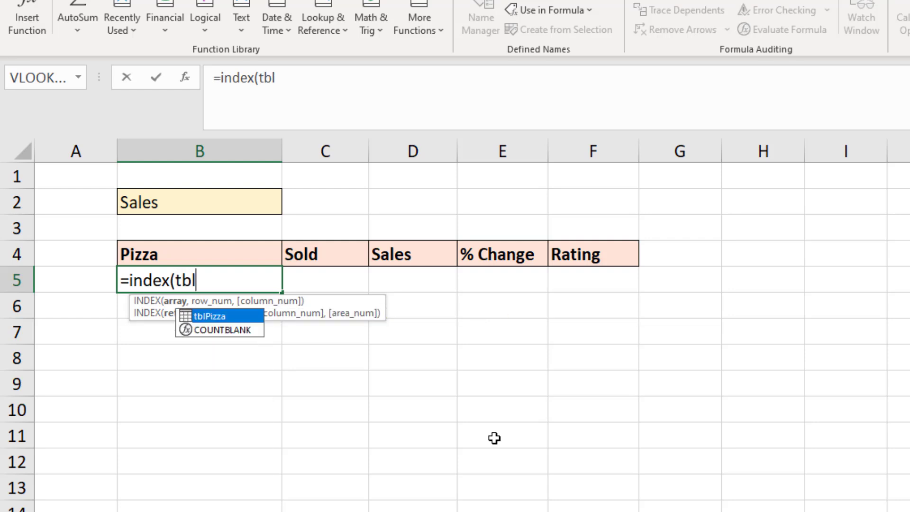
key("Tab")
type("[")
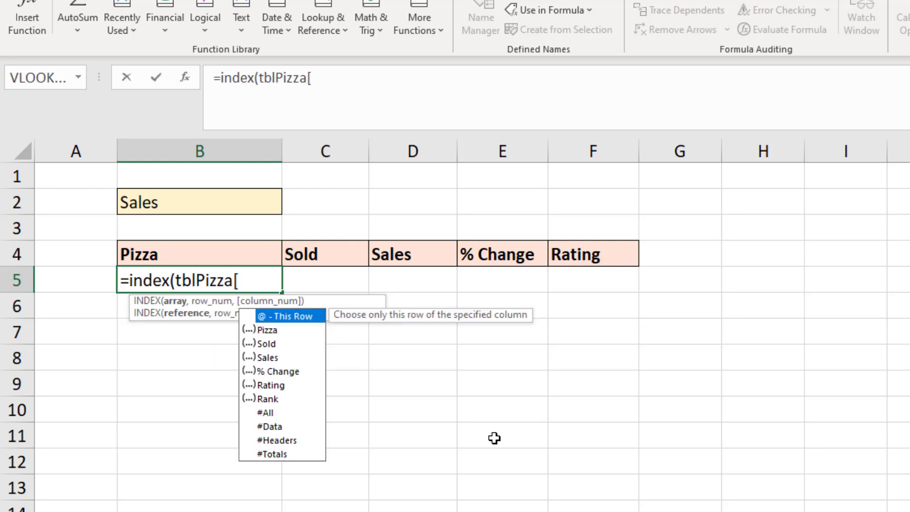
key("Down")
key("Tab")
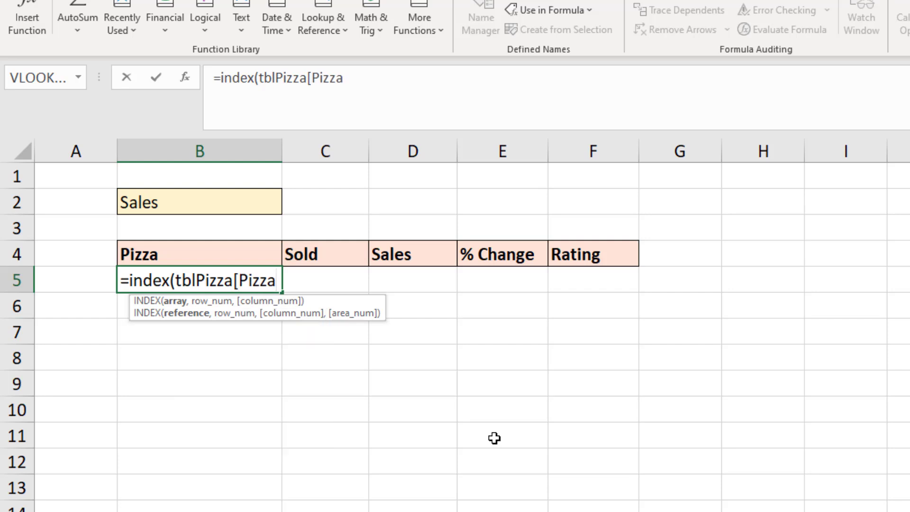
type("],")
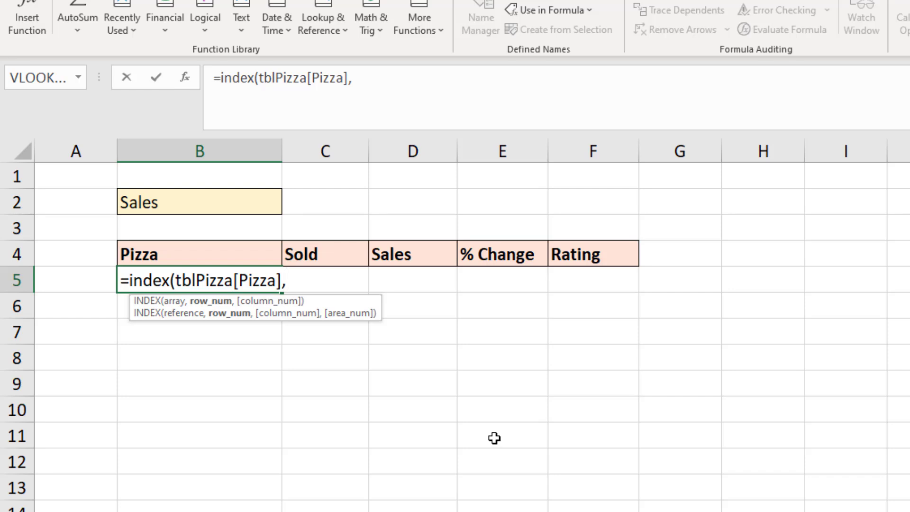
Add a MATCH function as the INDEX row number in B5, with row($A1) as its lookup value.
type("match(")
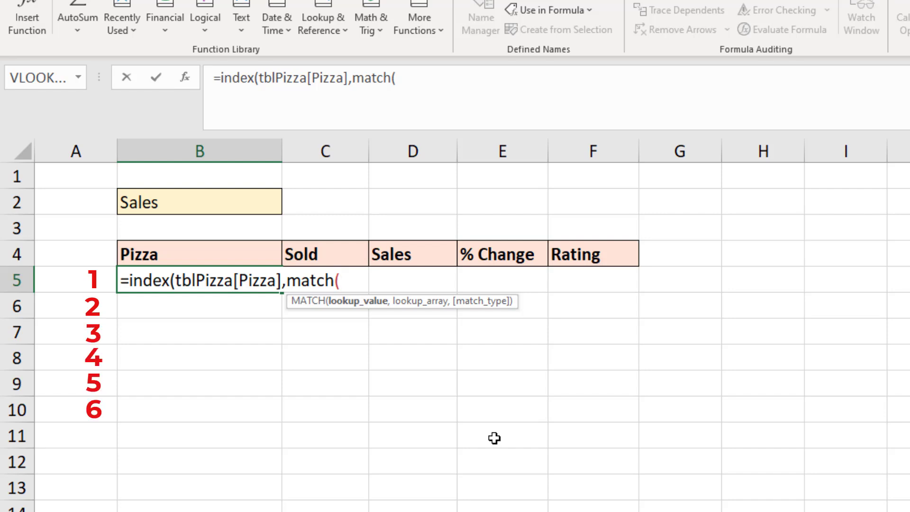
type("1")
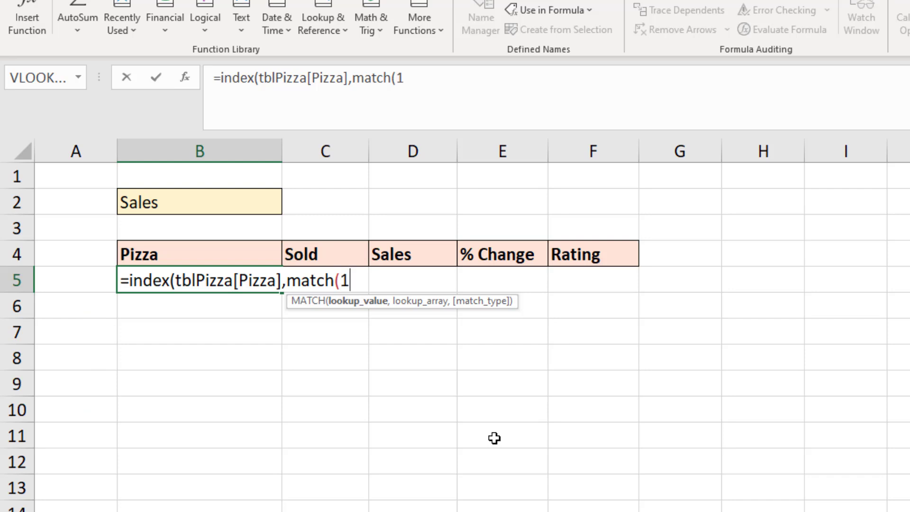
key("BackSpace")
type("row(")
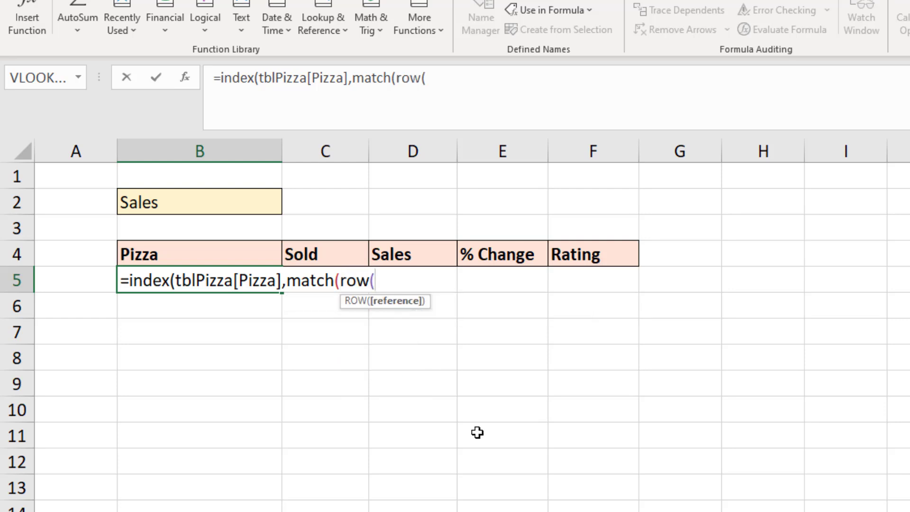
left_click(115, 179)
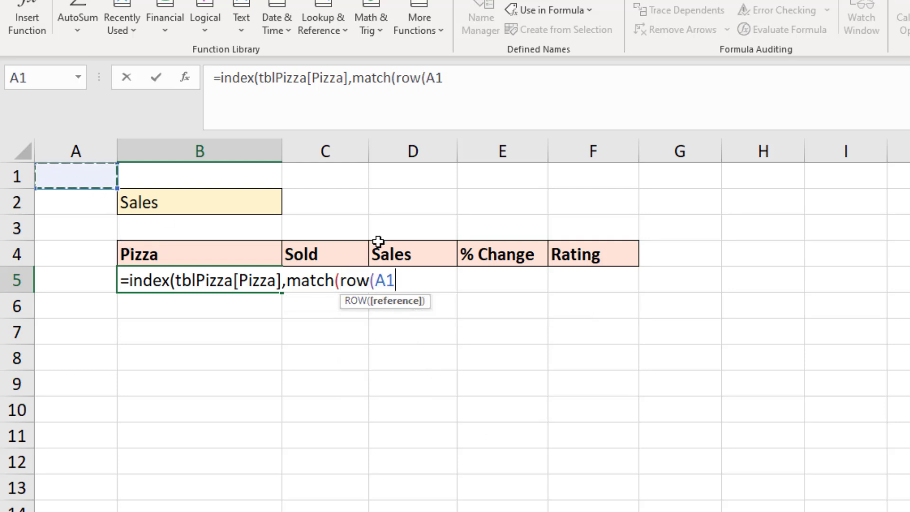
key("Left")
key("Left")
type("$")
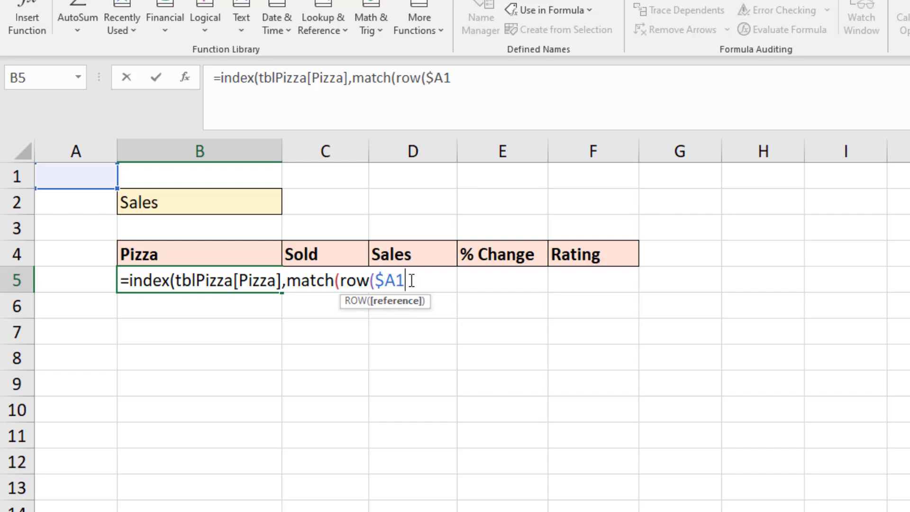
type(")")
type(",")
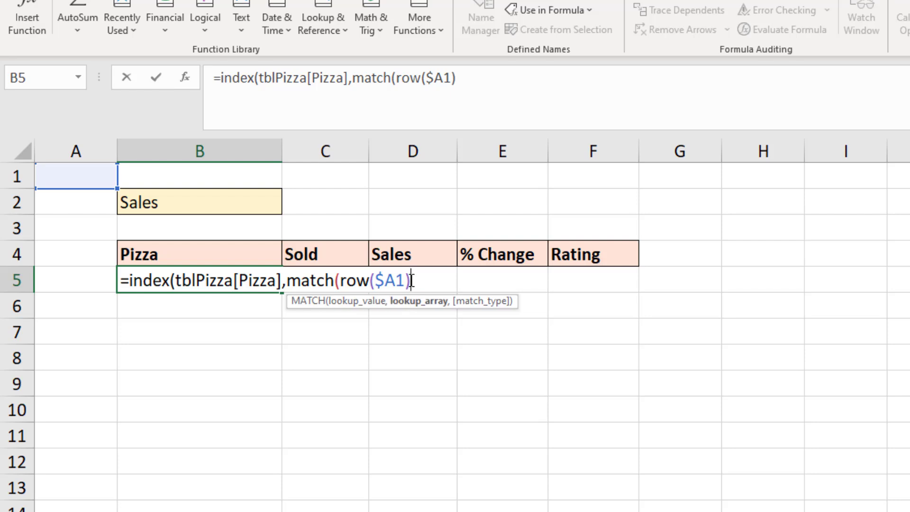
Enter the Rank column of tblPizza as the MATCH lookup array and try to commit the unfinished formula.
type("tblPizza")
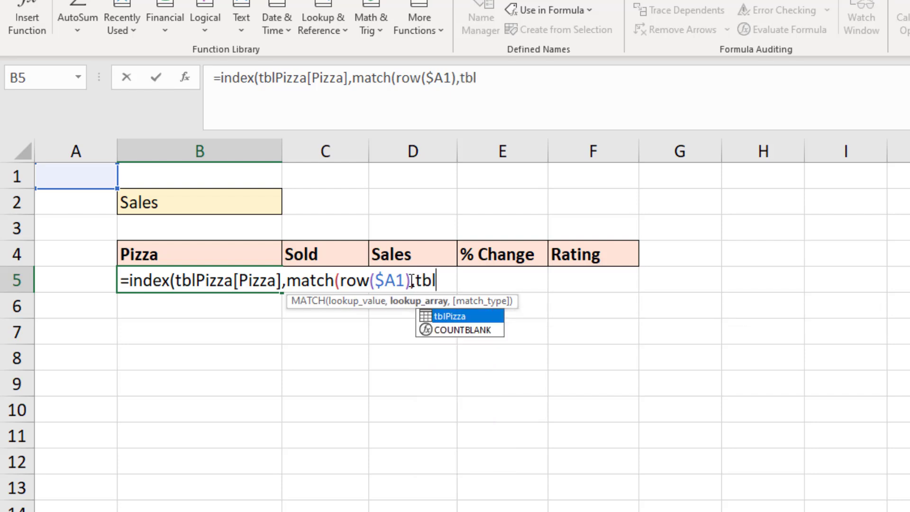
type("[")
key("Down")
key("Down")
key("Down")
key("Down")
key("Down")
key("Down")
key("Tab")
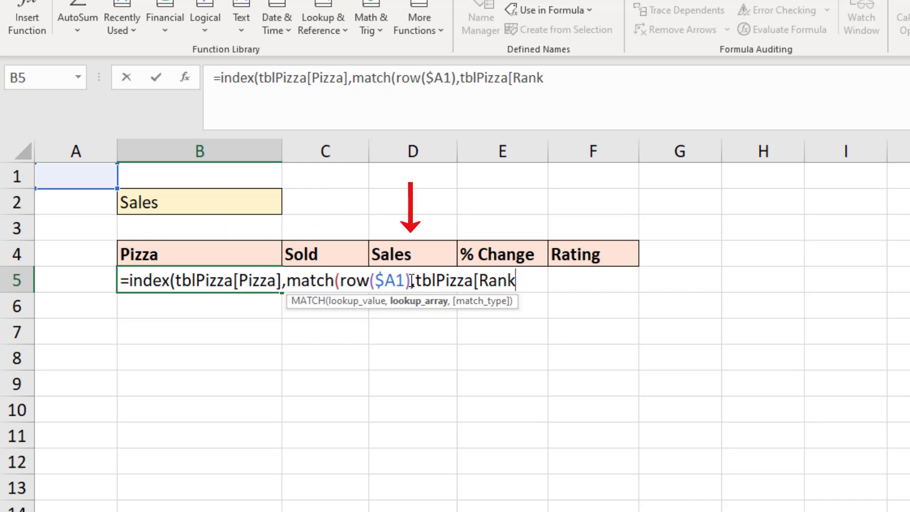
key("Return")
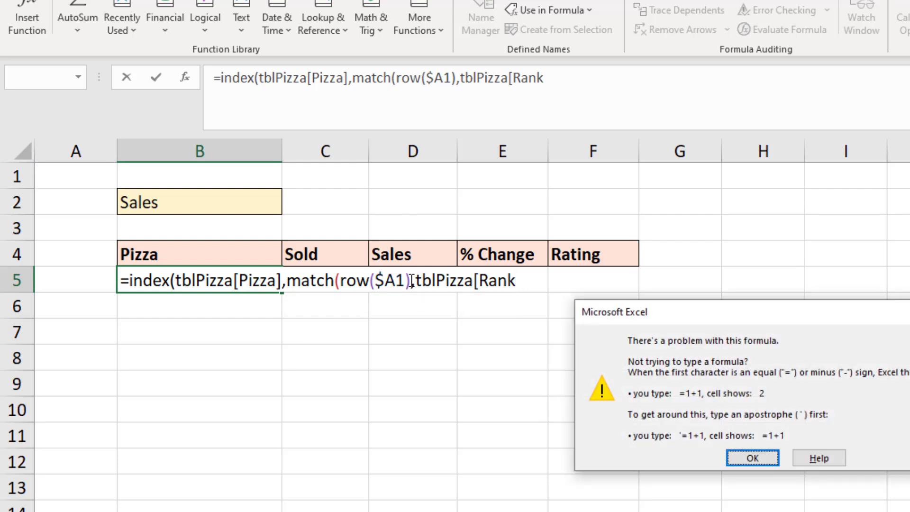
left_click(752, 458)
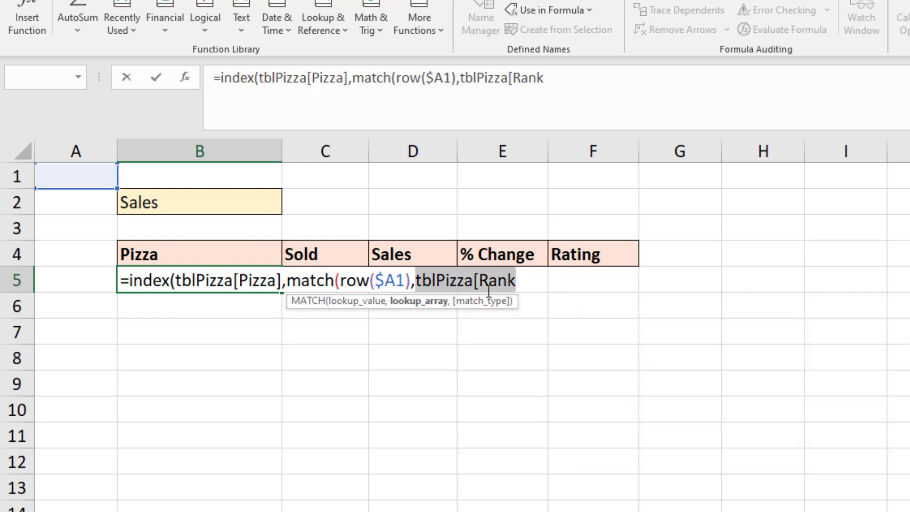
Make the Rank column reference in the B5 formula absolute by rewriting it as tblPizza[[Rank]:[Rank]].
left_click(475, 282)
type("[")
key("End")
type("]:[")
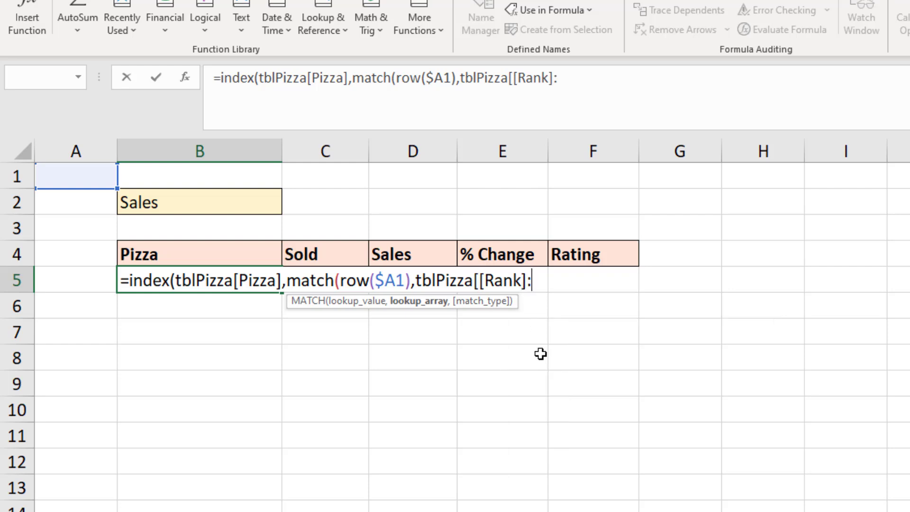
key("Down")
key("Down")
key("Down")
key("Down")
key("Down")
key("Down")
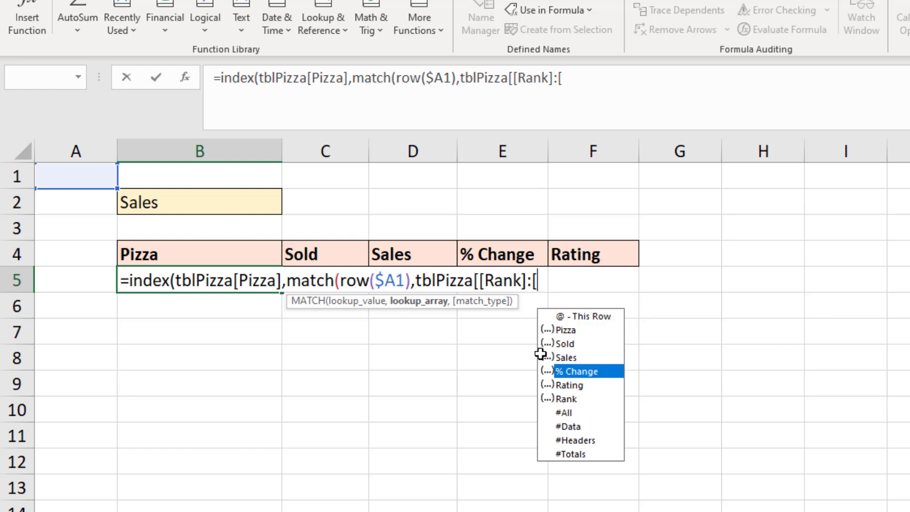
key("Tab")
type("]]")
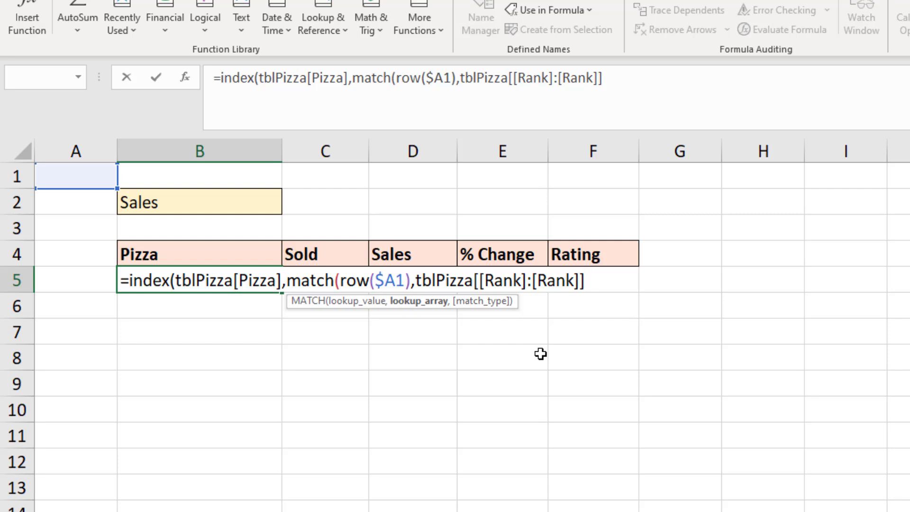
Complete the B5 formula with match type 0 and closing brackets, and fill it across and down to F10.
type(",0")
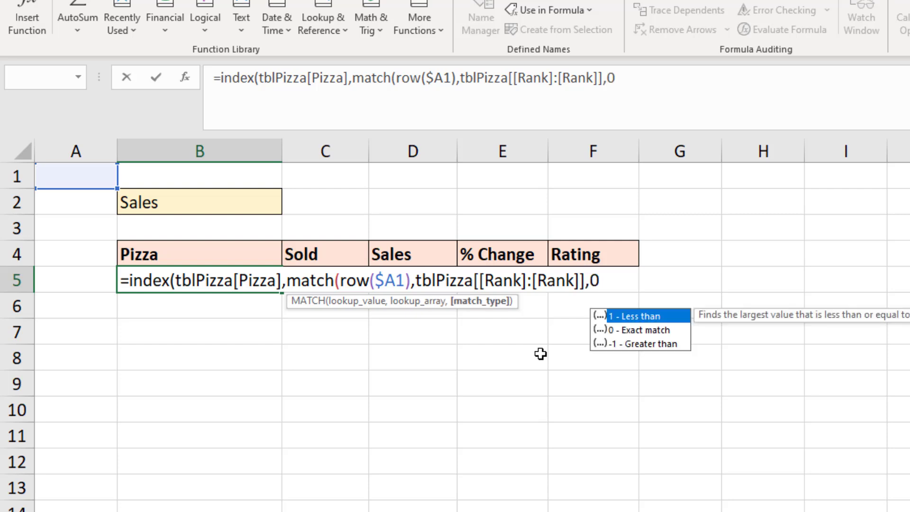
type("))")
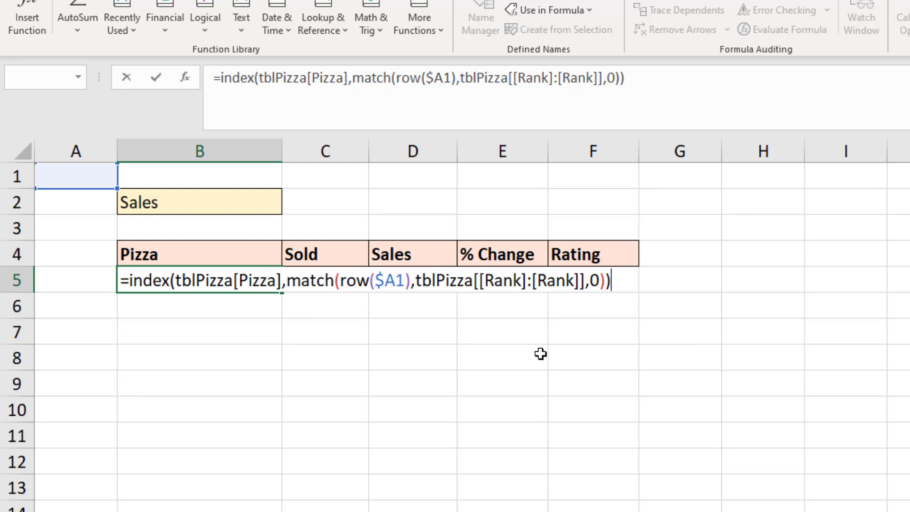
key("Return")
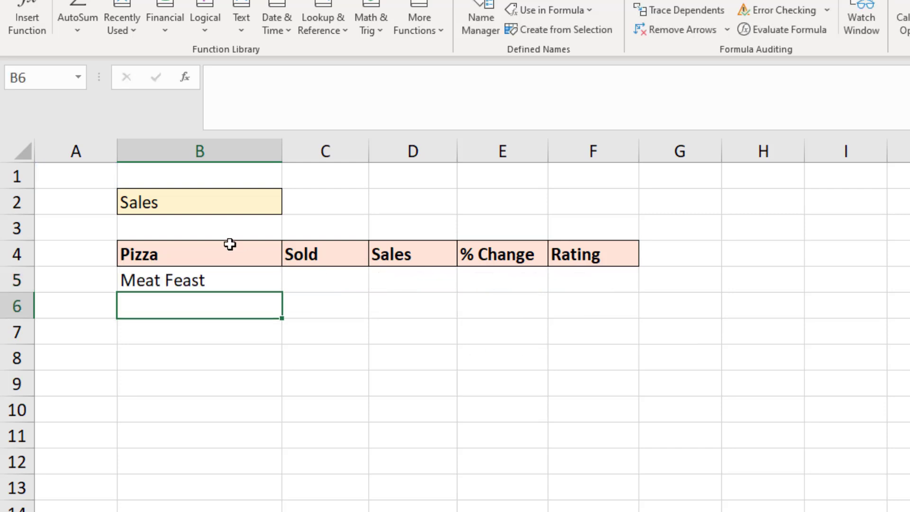
left_click(249, 271)
left_click_drag(281, 291, 615, 417)
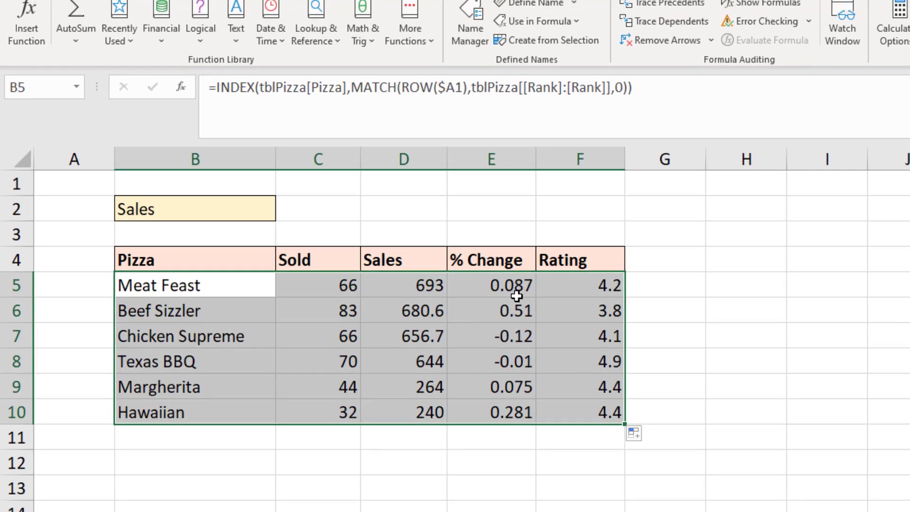
Format the % Change values in E5:E10 as percentages with one decimal place.
left_click_drag(517, 296, 514, 416)
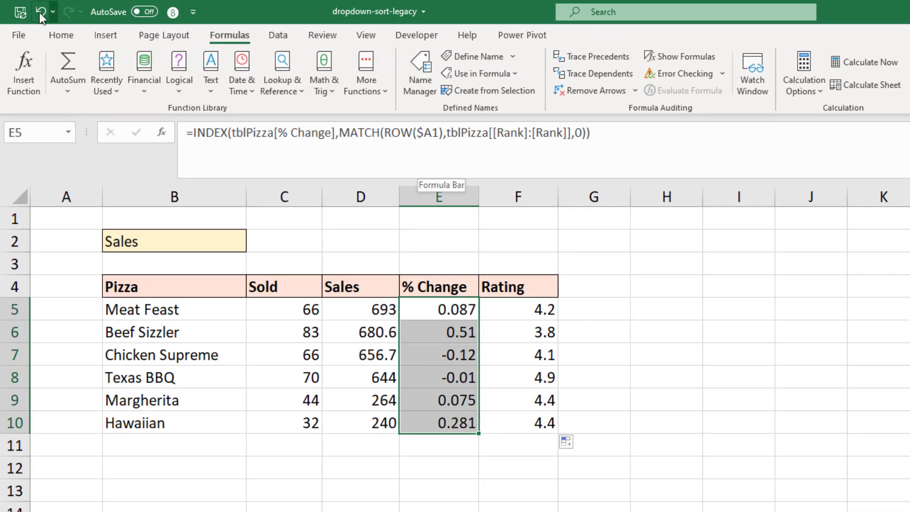
left_click(61, 35)
left_click(521, 85)
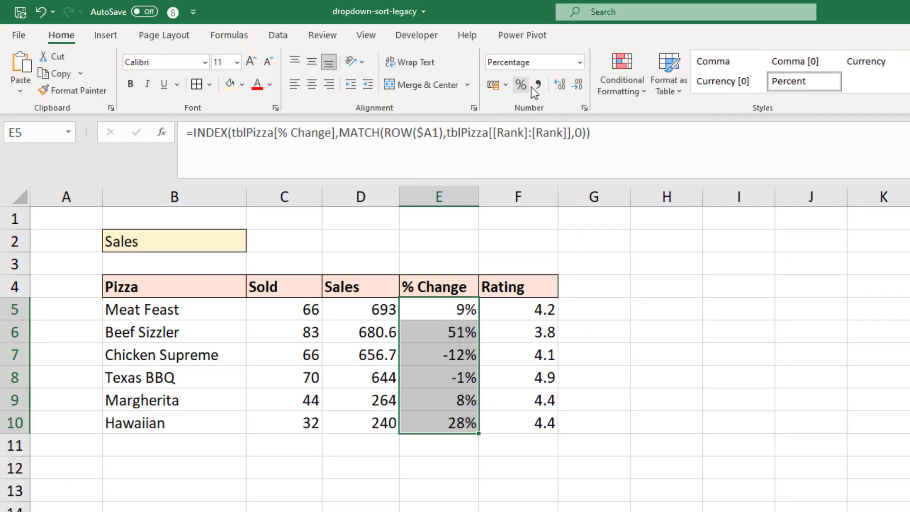
left_click(561, 84)
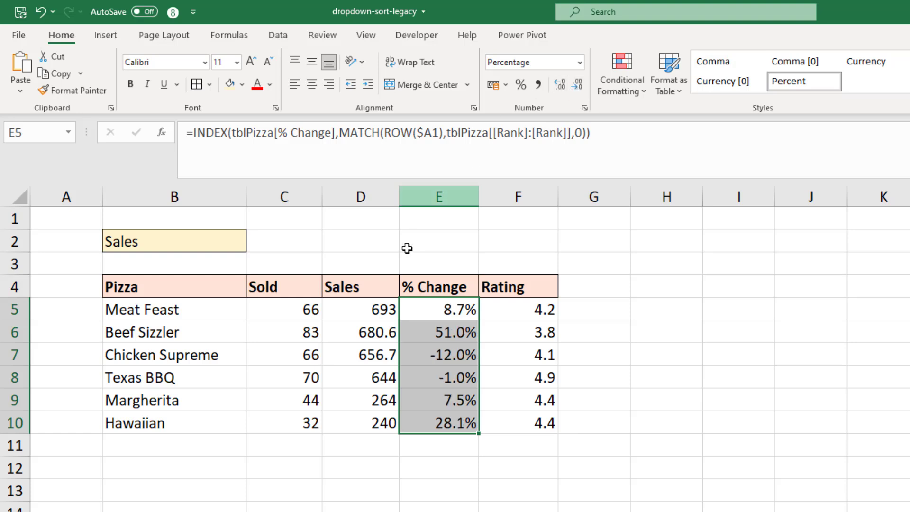
Apply the comma number style to the Sales values in D5:D10.
left_click_drag(382, 303, 382, 423)
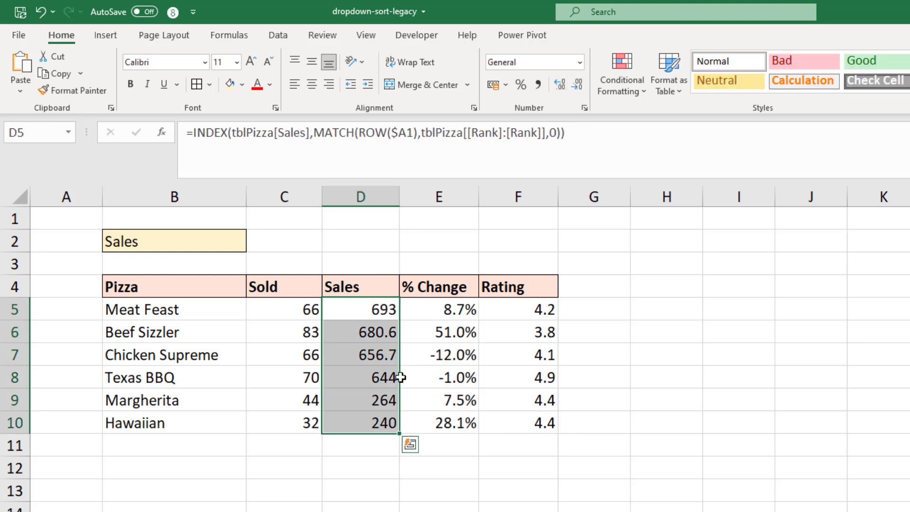
left_click(538, 84)
left_click(462, 463)
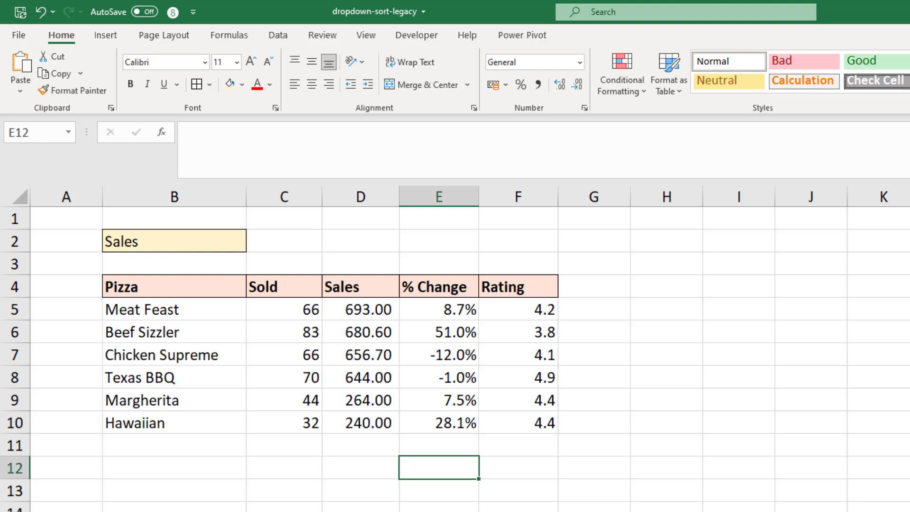
Test the report's sorting by setting the B2 dropdown to Rating, Pizza and finally Sold.
left_click(235, 244)
left_click(252, 246)
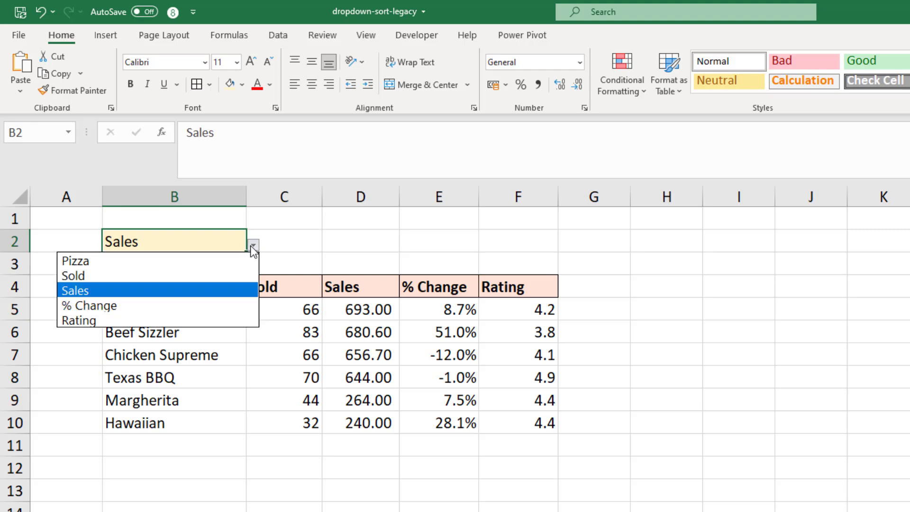
left_click(215, 317)
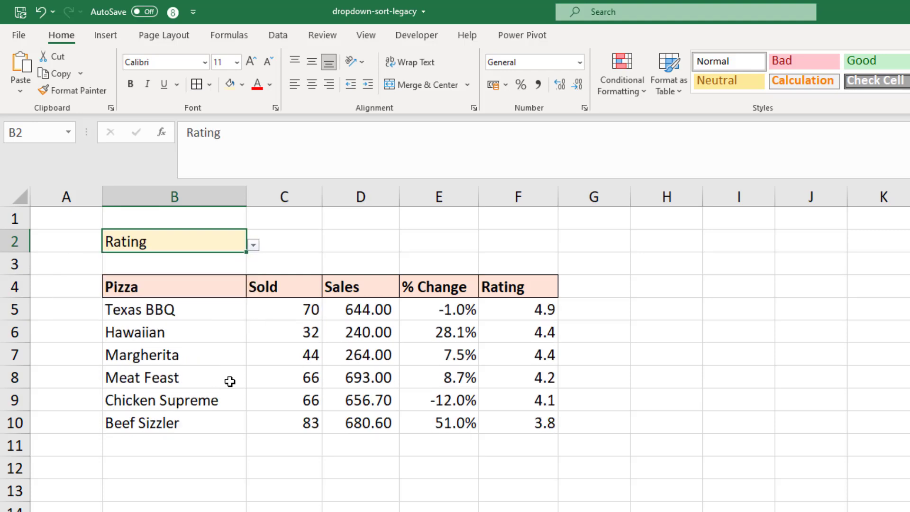
left_click(257, 246)
left_click(245, 262)
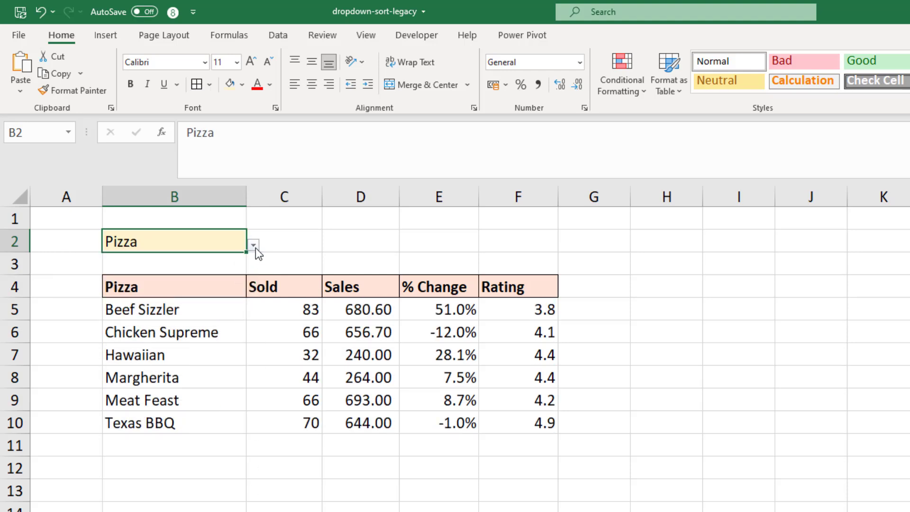
left_click(254, 246)
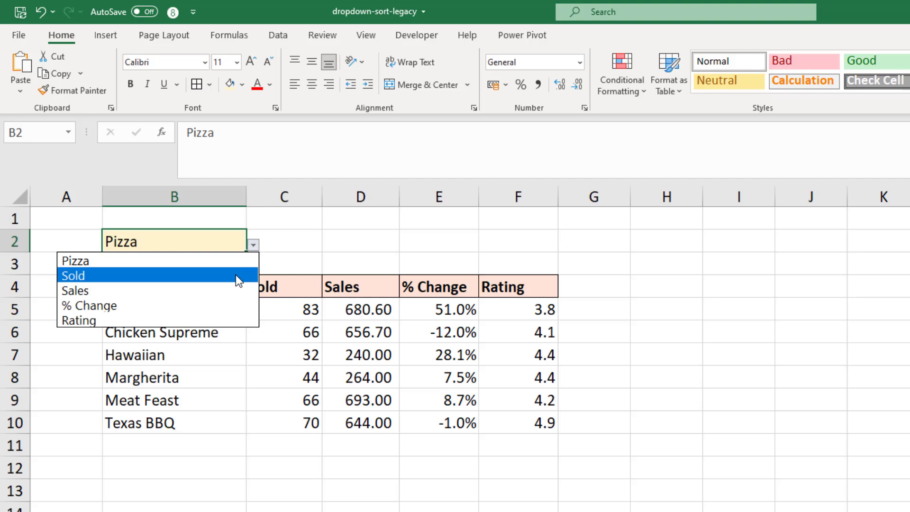
left_click(235, 275)
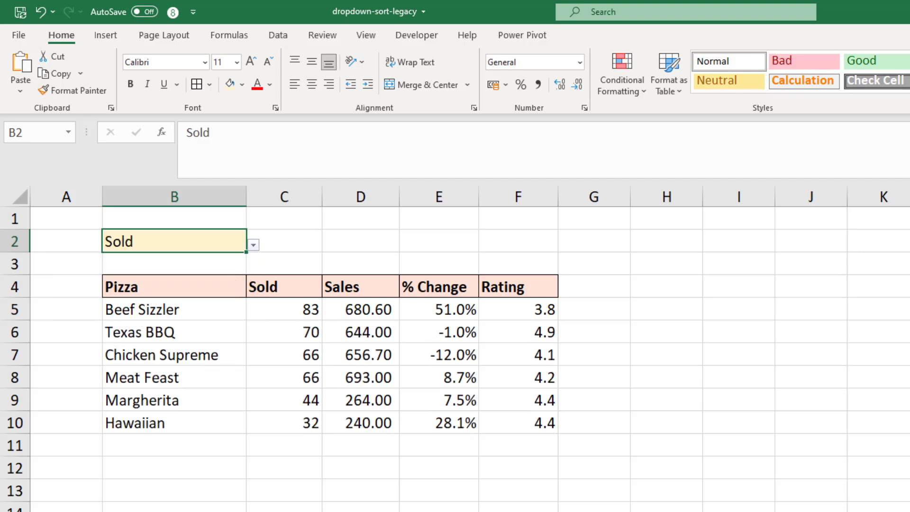